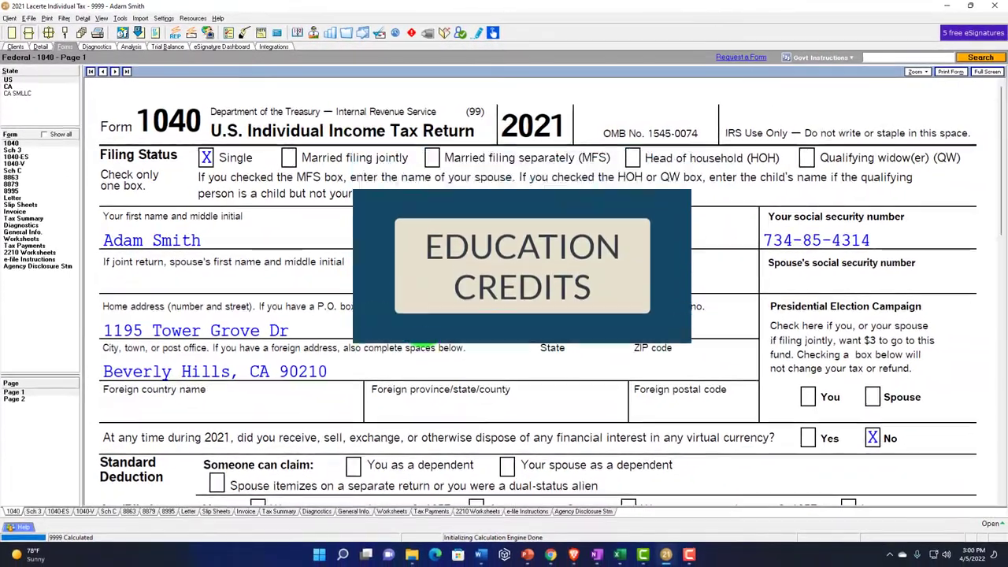
Review the wages, total income, standard deduction and taxable income lines on page 1 of Form 1040.
{"action": "scroll", "coordinate": [414, 322], "scroll_direction": "down", "scroll_amount": 2}
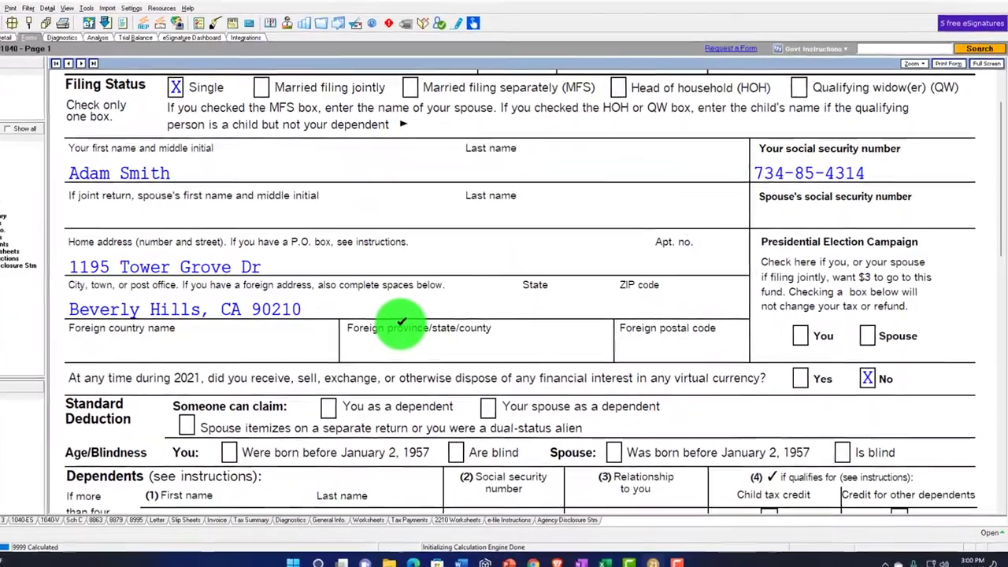
{"action": "scroll", "coordinate": [398, 325], "scroll_direction": "down", "scroll_amount": 4}
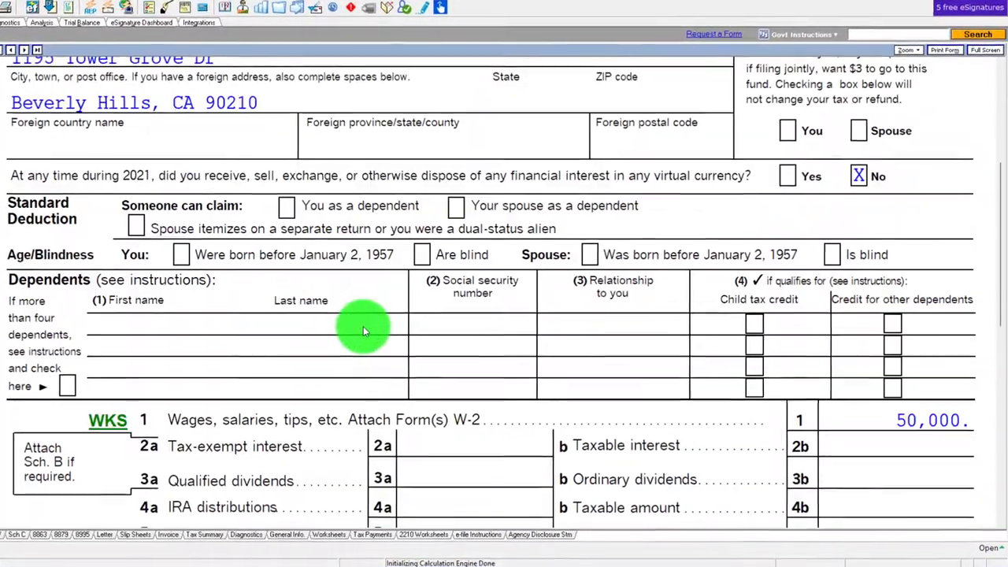
{"action": "scroll", "coordinate": [363, 326], "scroll_direction": "down", "scroll_amount": 4}
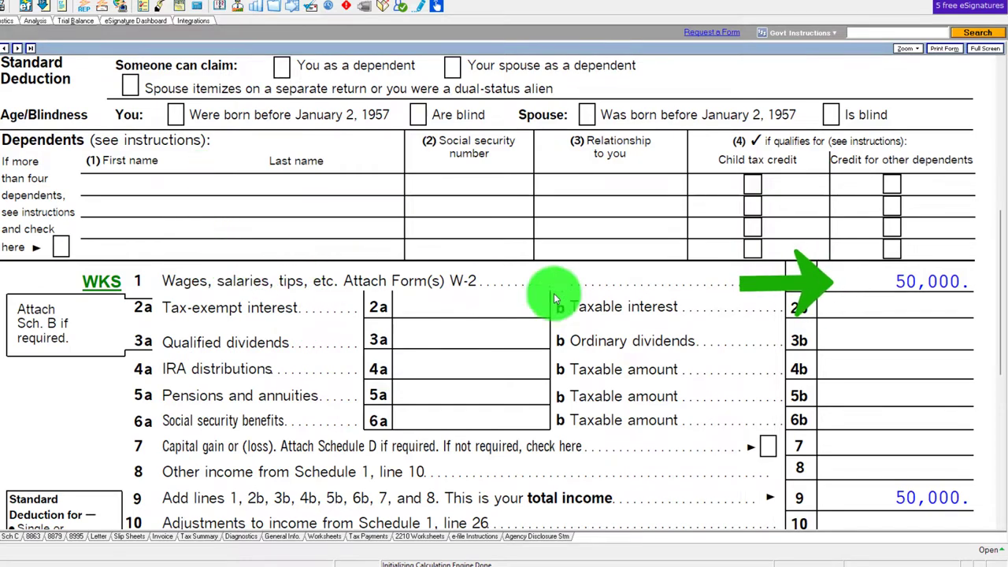
{"action": "scroll", "coordinate": [780, 275], "scroll_direction": "down", "scroll_amount": 5}
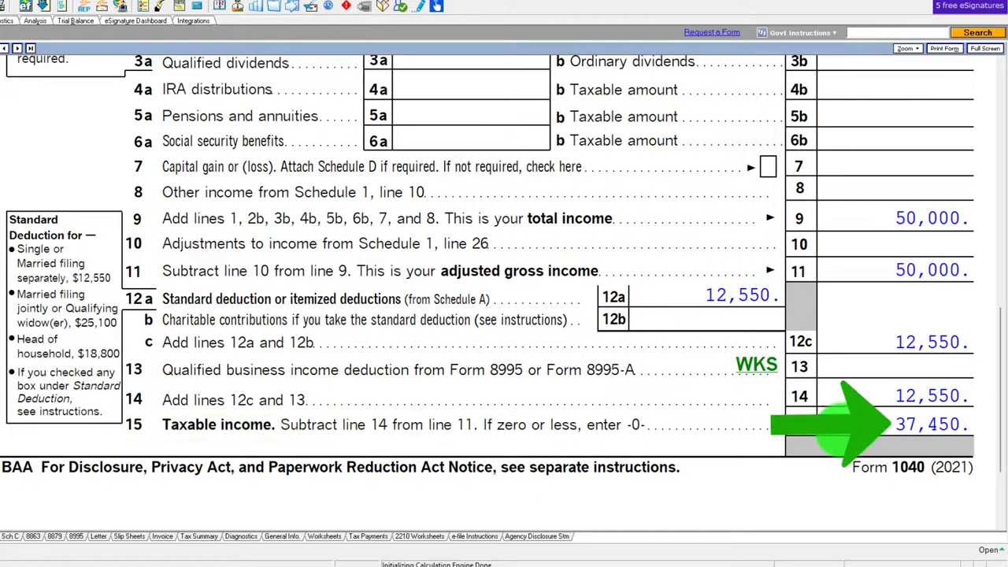
{"action": "scroll", "coordinate": [512, 360], "scroll_direction": "down", "scroll_amount": 5}
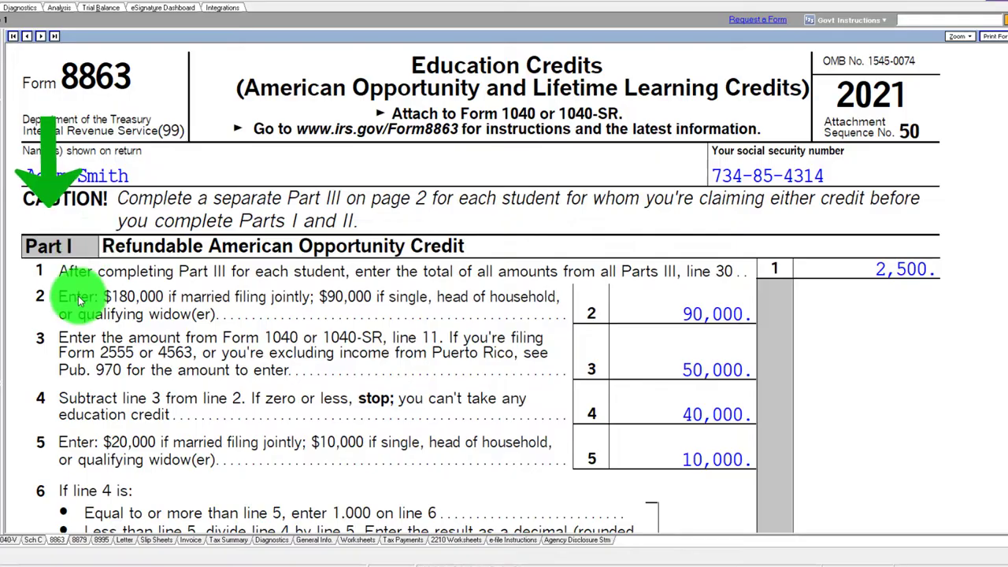
Examine Part III on page 2 of Form 8863, covering the student, institution, eligibility questions and American Opportunity Credit calculation.
{"action": "key", "text": "Page_Down"}
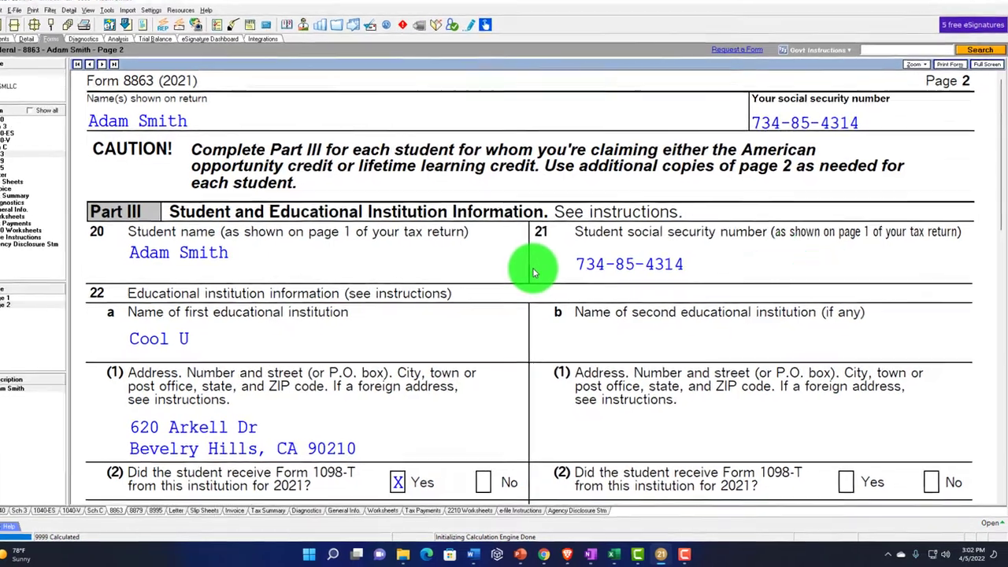
{"action": "scroll", "coordinate": [528, 266], "scroll_direction": "down", "scroll_amount": 2}
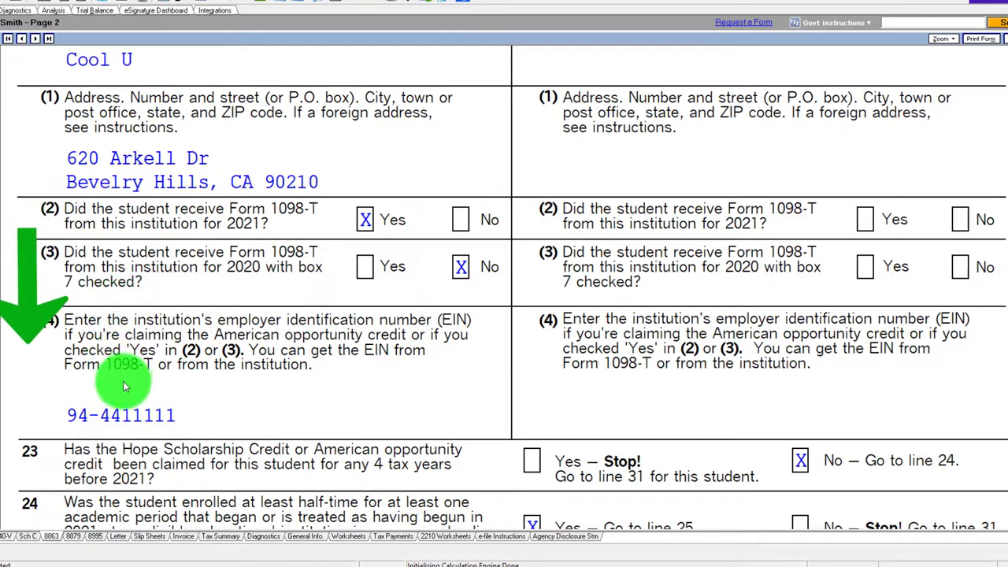
{"action": "left_click", "coordinate": [218, 421]}
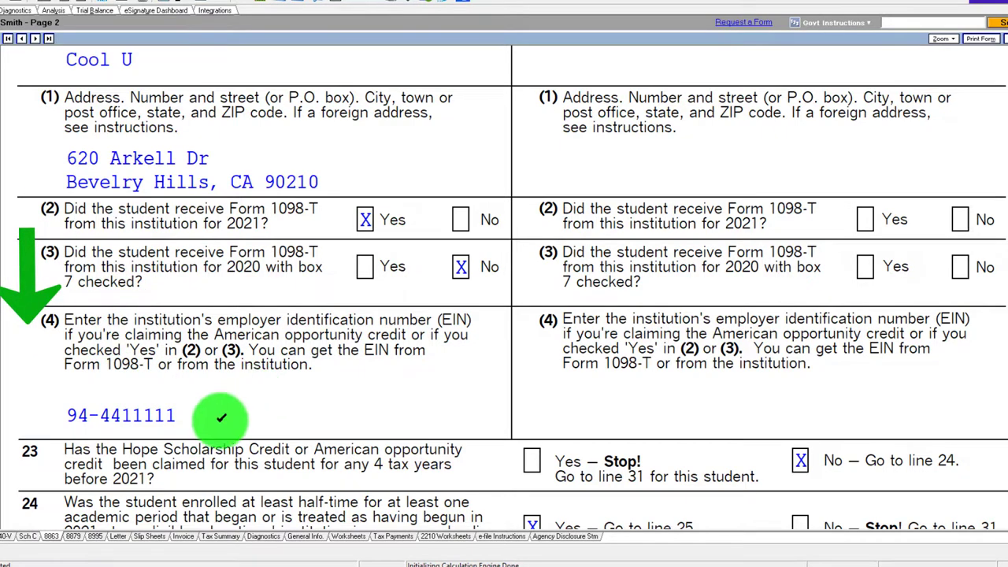
{"action": "scroll", "coordinate": [220, 424], "scroll_direction": "down", "scroll_amount": 3}
{"action": "scroll", "coordinate": [207, 402], "scroll_direction": "down", "scroll_amount": 5}
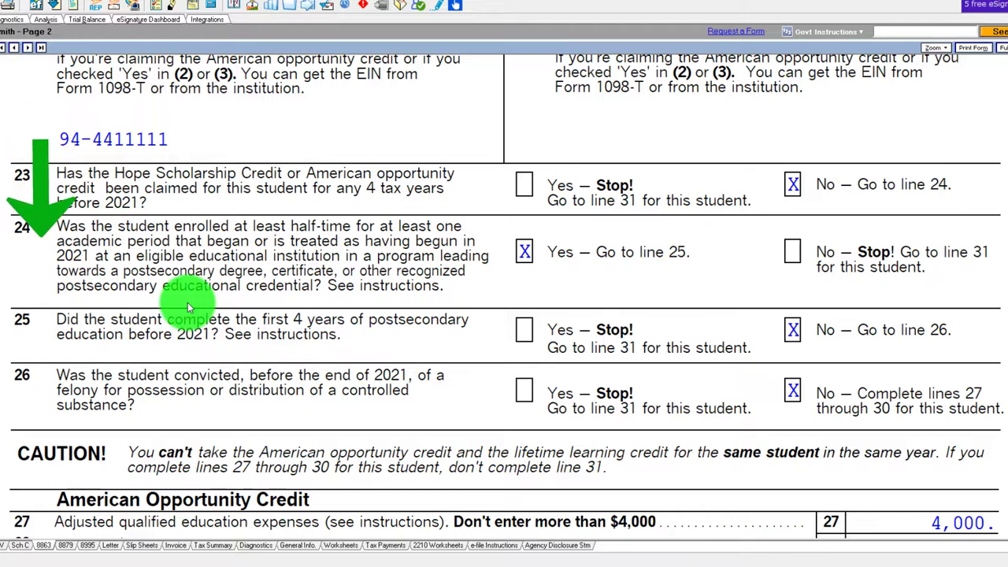
{"action": "left_click", "coordinate": [533, 268]}
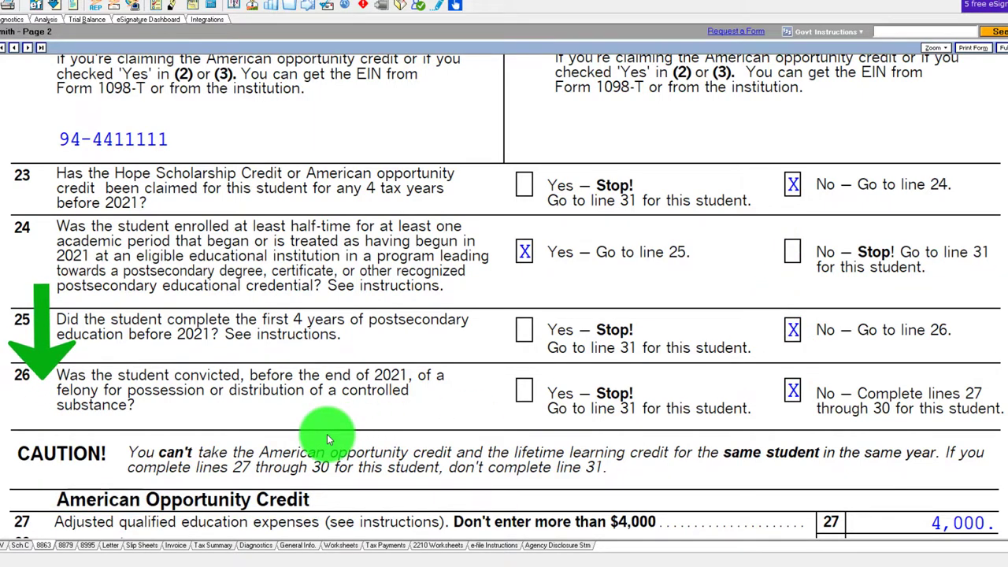
{"action": "scroll", "coordinate": [328, 438], "scroll_direction": "down", "scroll_amount": 1}
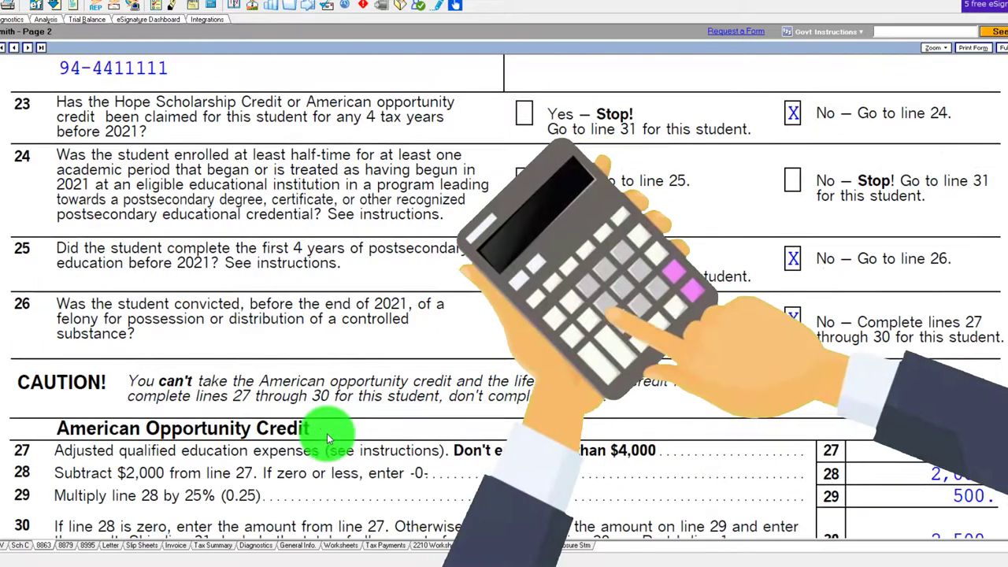
{"action": "scroll", "coordinate": [330, 438], "scroll_direction": "down", "scroll_amount": 2}
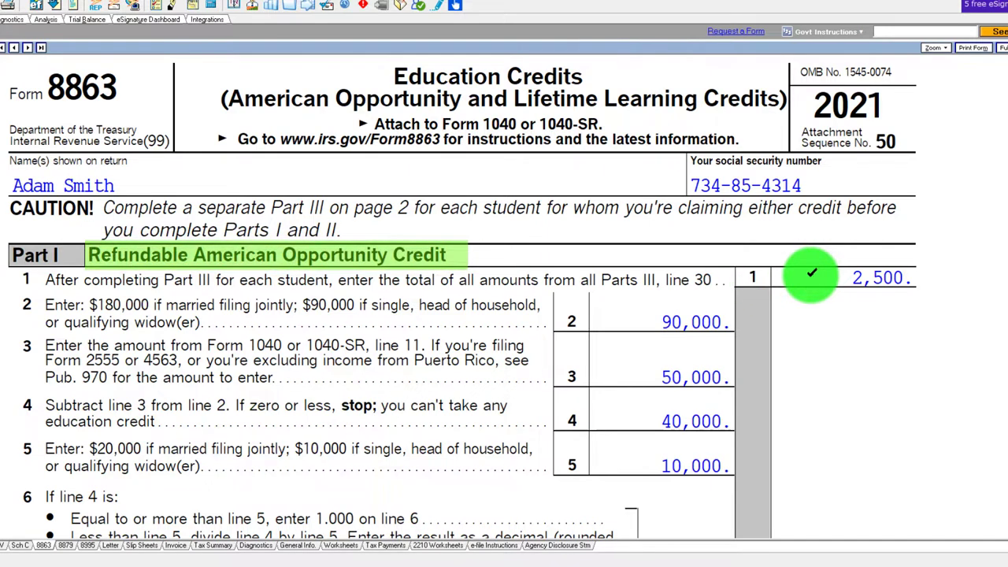
Review the refundable American Opportunity Credit in Part I and the nonrefundable education credits in Part II of Form 8863.
{"action": "scroll", "coordinate": [504, 299], "scroll_direction": "down", "scroll_amount": 3}
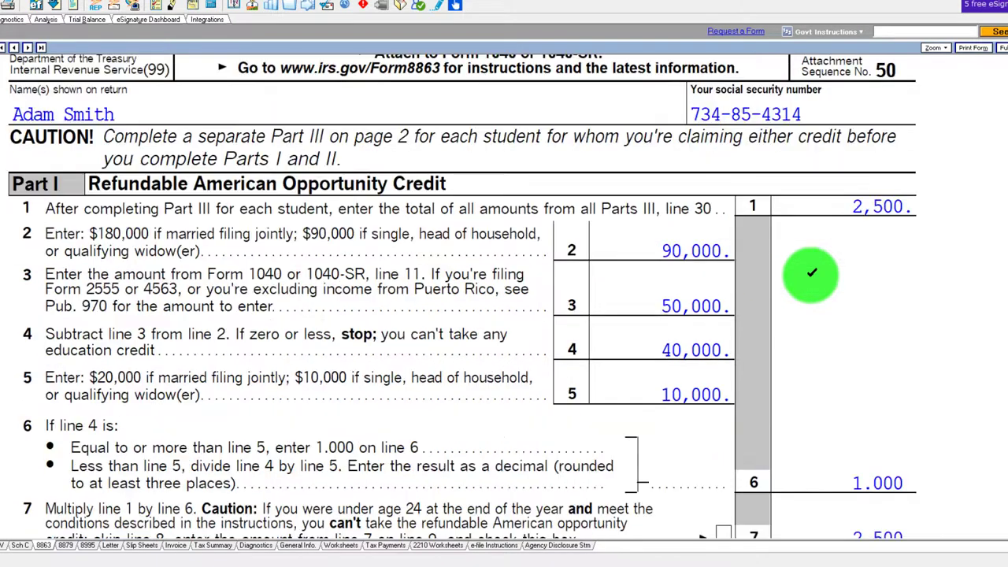
{"action": "scroll", "coordinate": [811, 273], "scroll_direction": "down", "scroll_amount": 3}
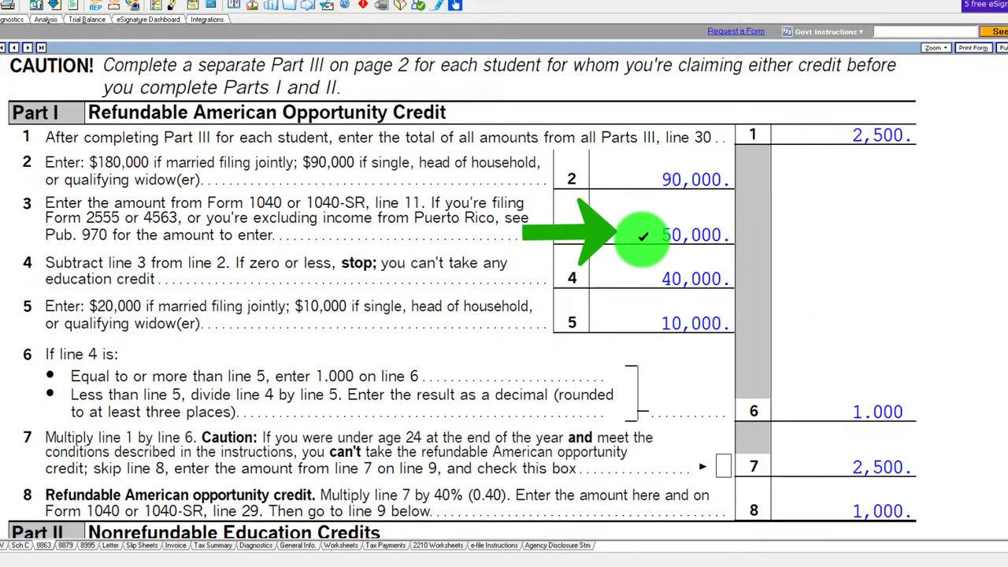
{"action": "scroll", "coordinate": [504, 299], "scroll_direction": "down", "scroll_amount": 6}
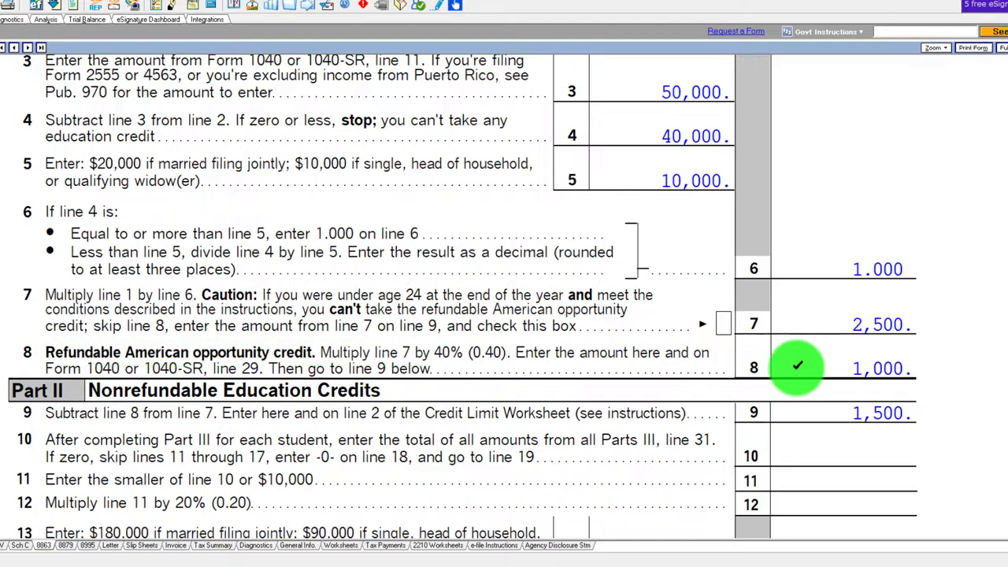
{"action": "scroll", "coordinate": [798, 364], "scroll_direction": "up", "scroll_amount": 6}
{"action": "scroll", "coordinate": [797, 364], "scroll_direction": "down", "scroll_amount": 9}
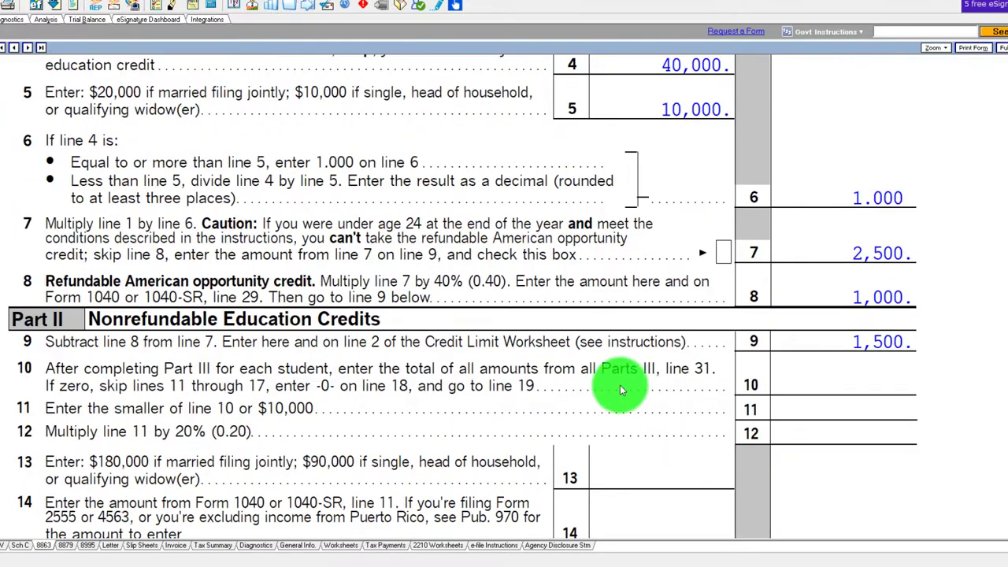
{"action": "scroll", "coordinate": [623, 386], "scroll_direction": "down", "scroll_amount": 6}
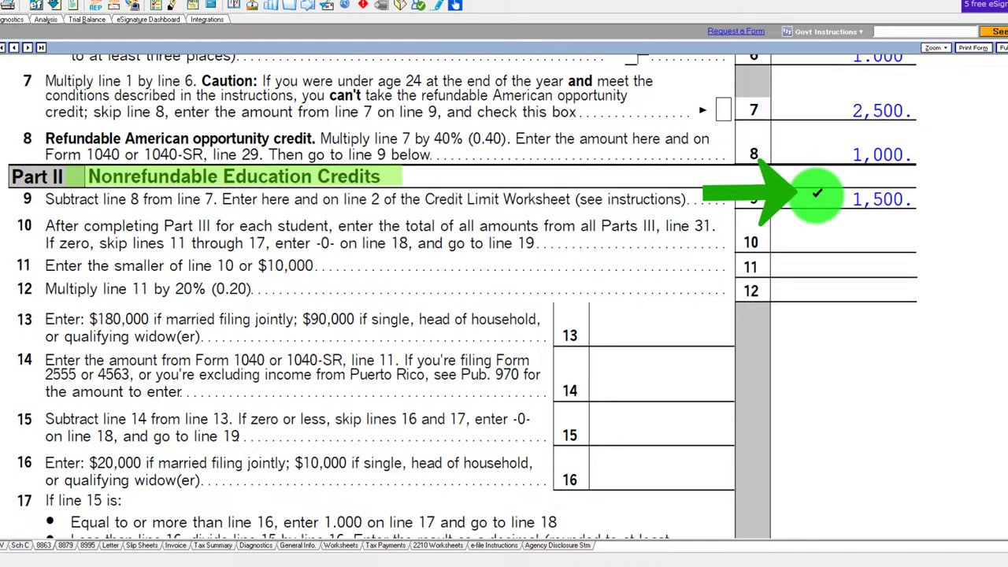
Check how the education credits carry to lines 20 and 29 on page 2 of Form 1040.
{"action": "scroll", "coordinate": [817, 193], "scroll_direction": "down", "scroll_amount": 3}
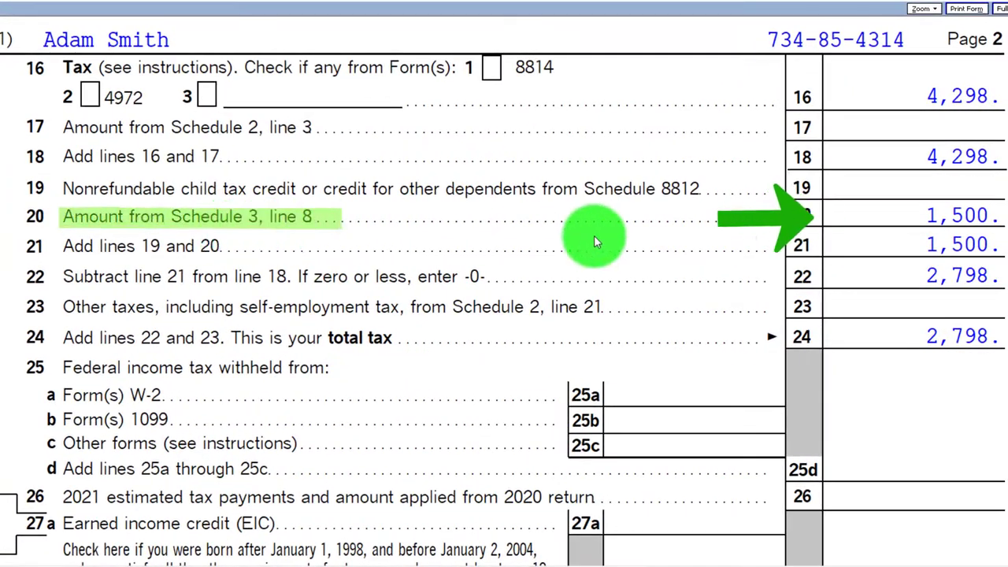
{"action": "scroll", "coordinate": [720, 315], "scroll_direction": "down", "scroll_amount": 3}
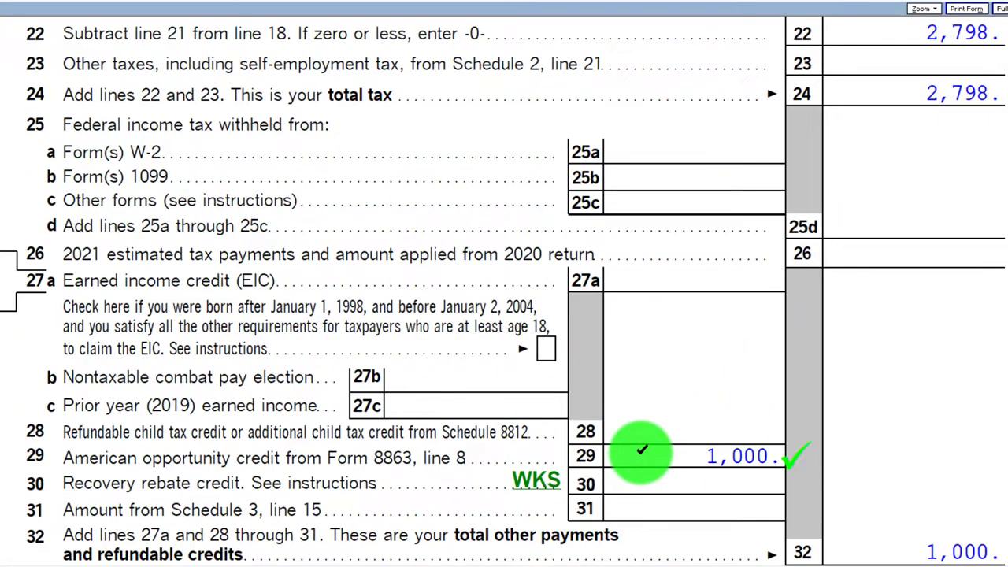
{"action": "scroll", "coordinate": [642, 451], "scroll_direction": "down", "scroll_amount": 2}
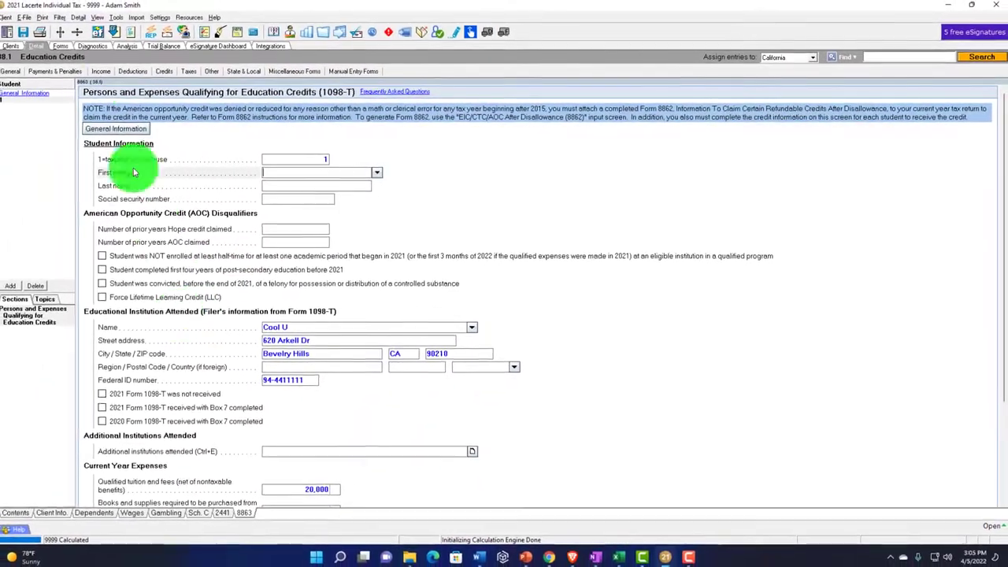
Jump to the input for line 23 of Form 8863 and set the prior years of Hope credit and AOC claimed to 2 each.
{"action": "left_click", "coordinate": [67, 45]}
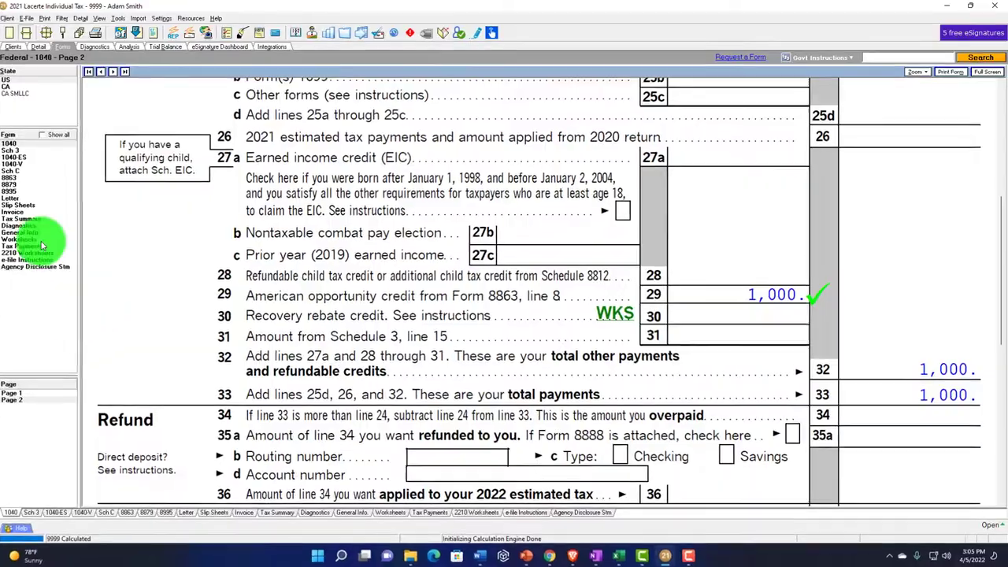
{"action": "left_click", "coordinate": [15, 184]}
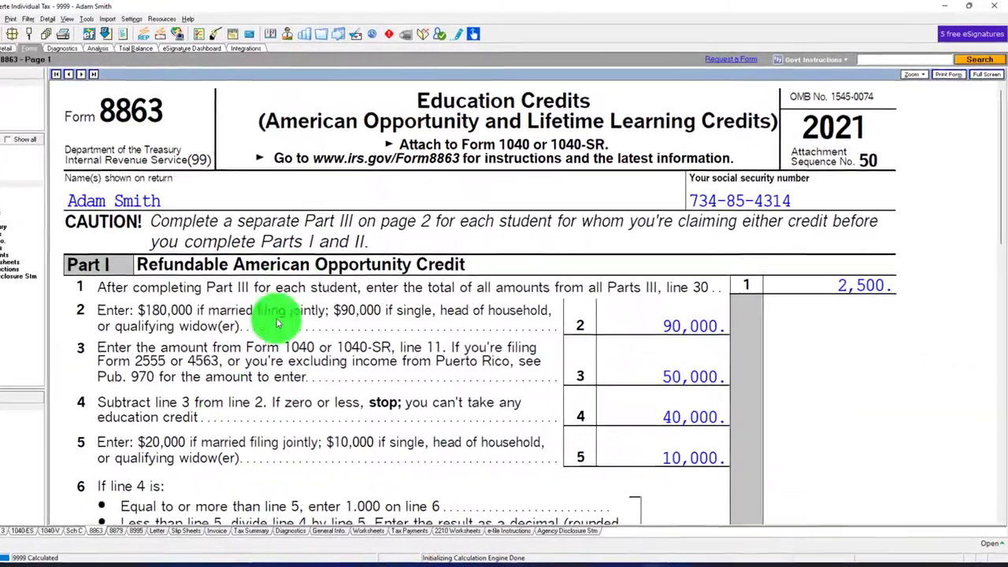
{"action": "scroll", "coordinate": [366, 406], "scroll_direction": "down", "scroll_amount": 15}
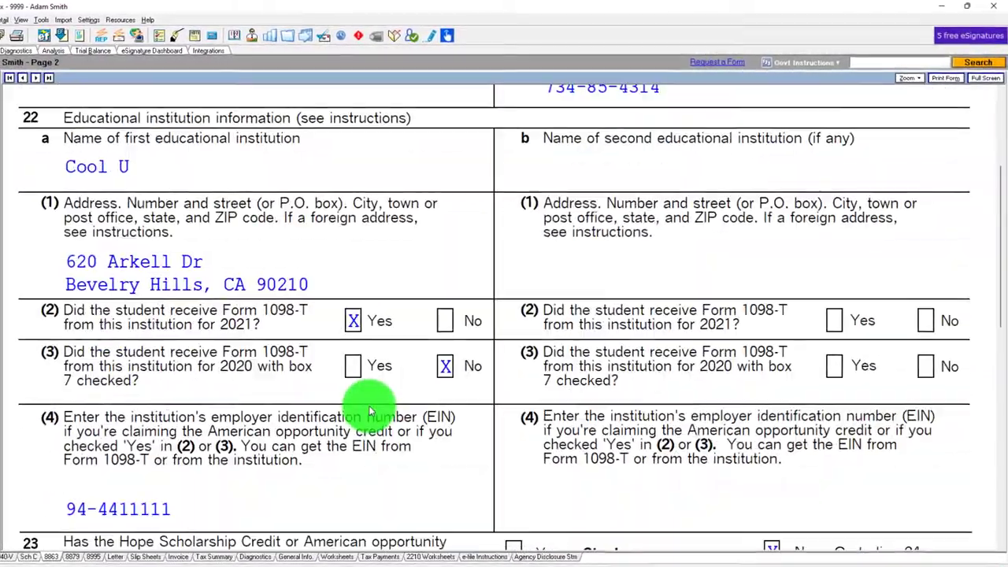
{"action": "scroll", "coordinate": [366, 414], "scroll_direction": "down", "scroll_amount": 3}
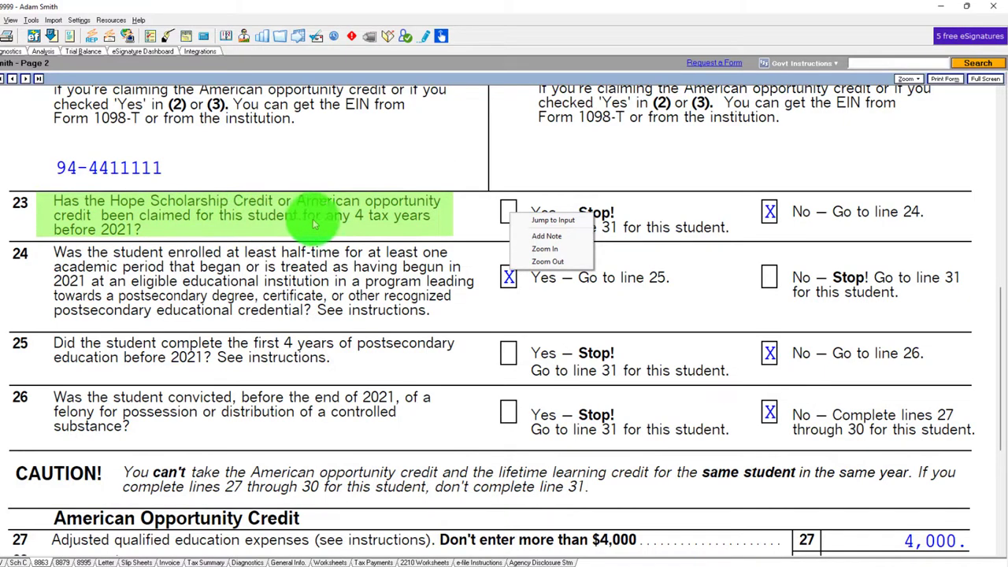
{"action": "left_click", "coordinate": [537, 221]}
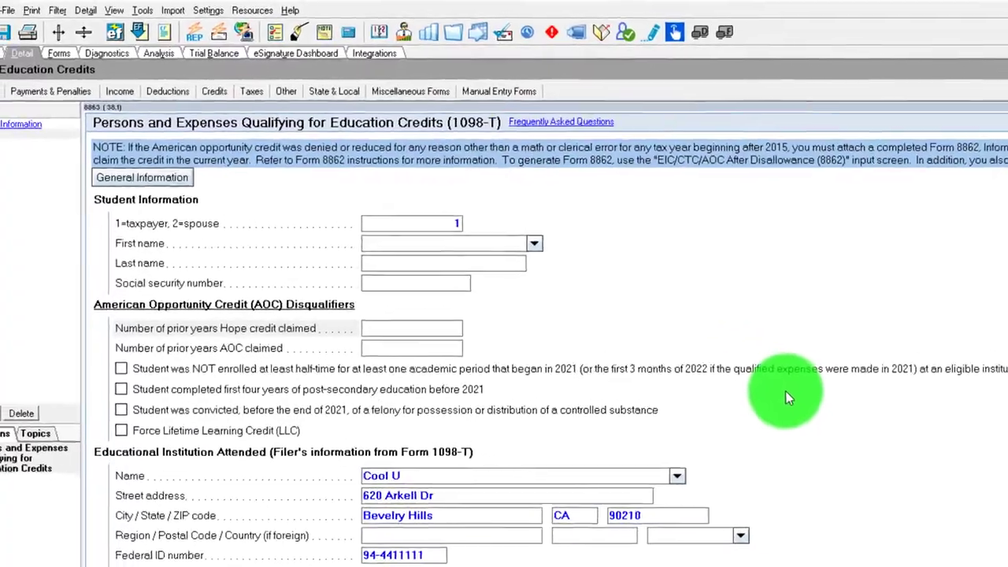
{"action": "type", "text": "2"}
{"action": "key", "text": "Tab"}
{"action": "type", "text": "2"}
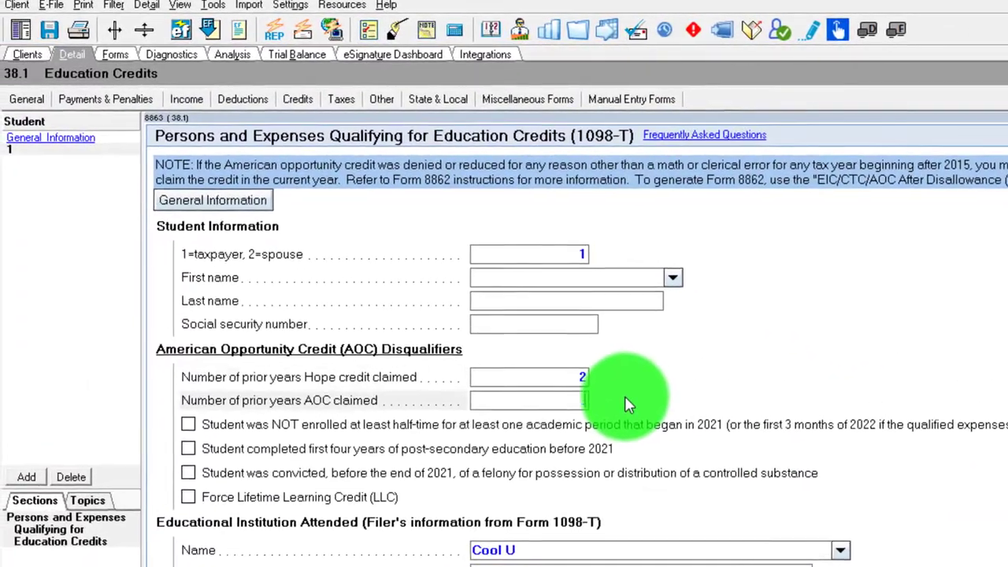
{"action": "key", "text": "Tab"}
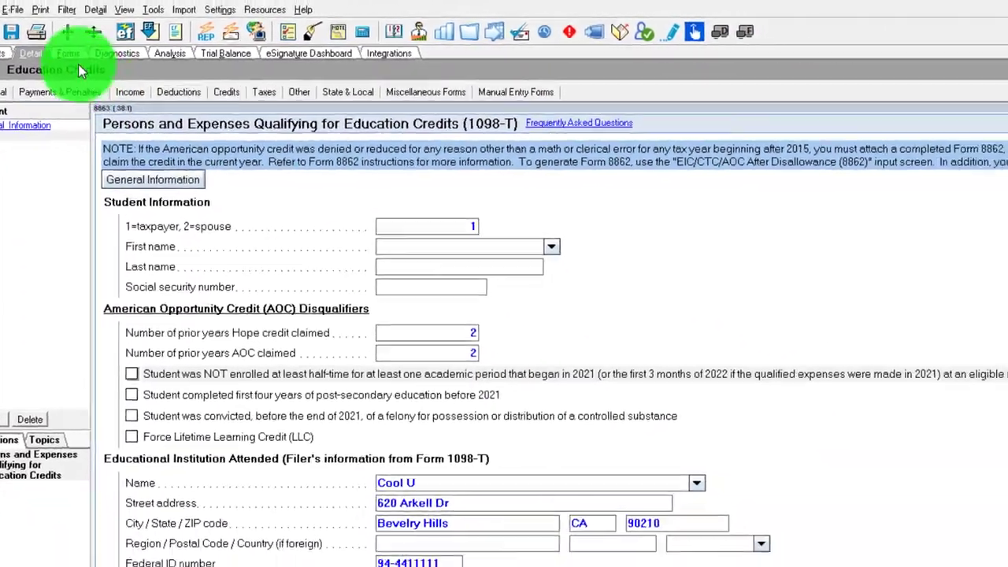
Review the recalculated Form 8863, checking line 23 in Part III and the Part I and Part II credit lines.
{"action": "left_click", "coordinate": [104, 54]}
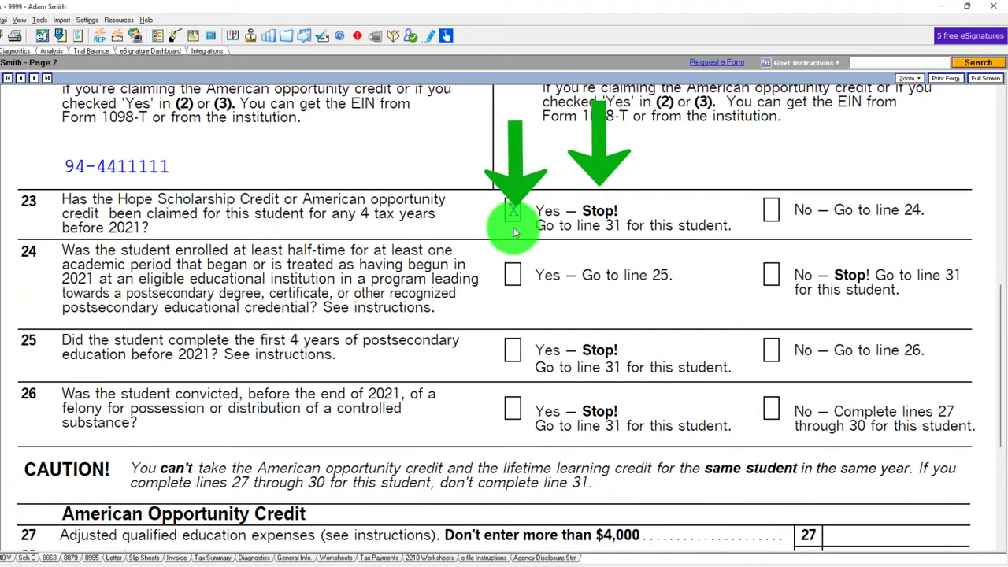
{"action": "scroll", "coordinate": [513, 224], "scroll_direction": "down", "scroll_amount": 5}
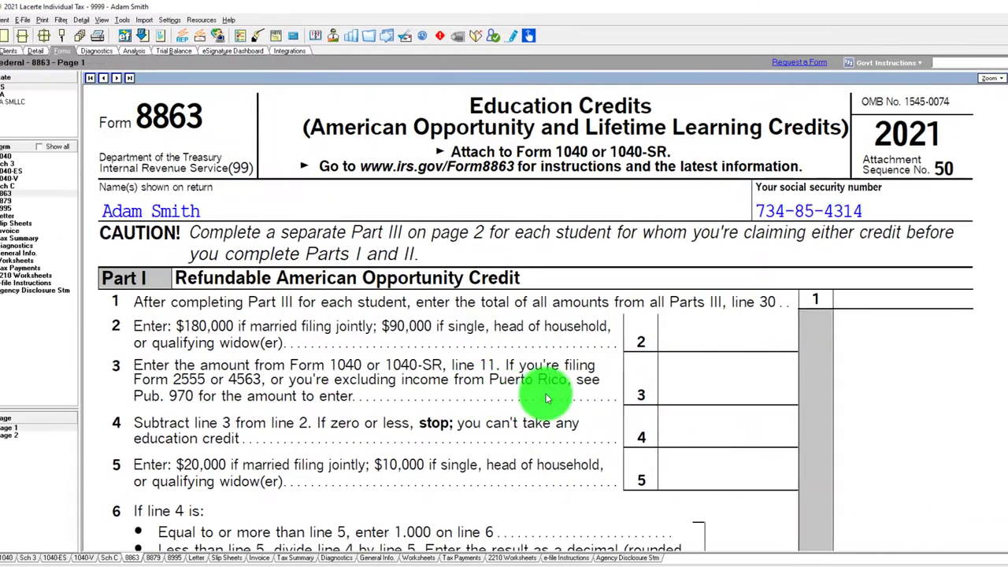
{"action": "scroll", "coordinate": [488, 370], "scroll_direction": "down", "scroll_amount": 4}
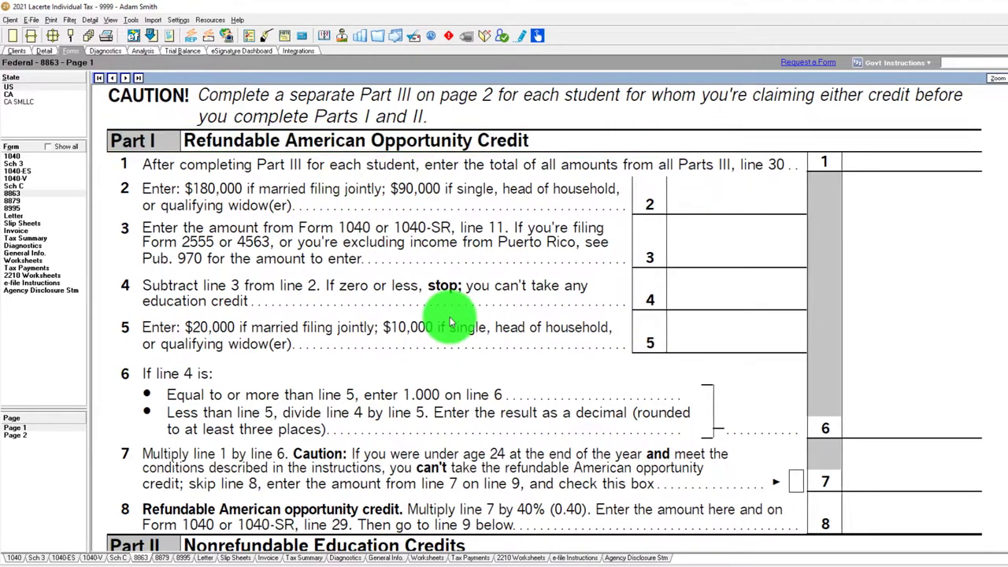
{"action": "scroll", "coordinate": [450, 326], "scroll_direction": "down", "scroll_amount": 4}
{"action": "scroll", "coordinate": [583, 386], "scroll_direction": "down", "scroll_amount": 2}
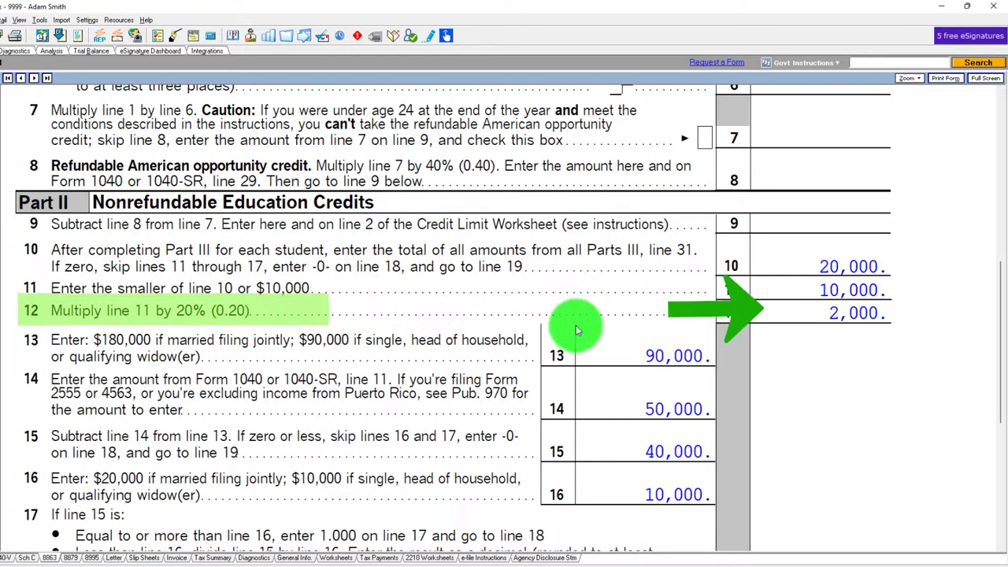
{"action": "scroll", "coordinate": [454, 315], "scroll_direction": "down", "scroll_amount": 2}
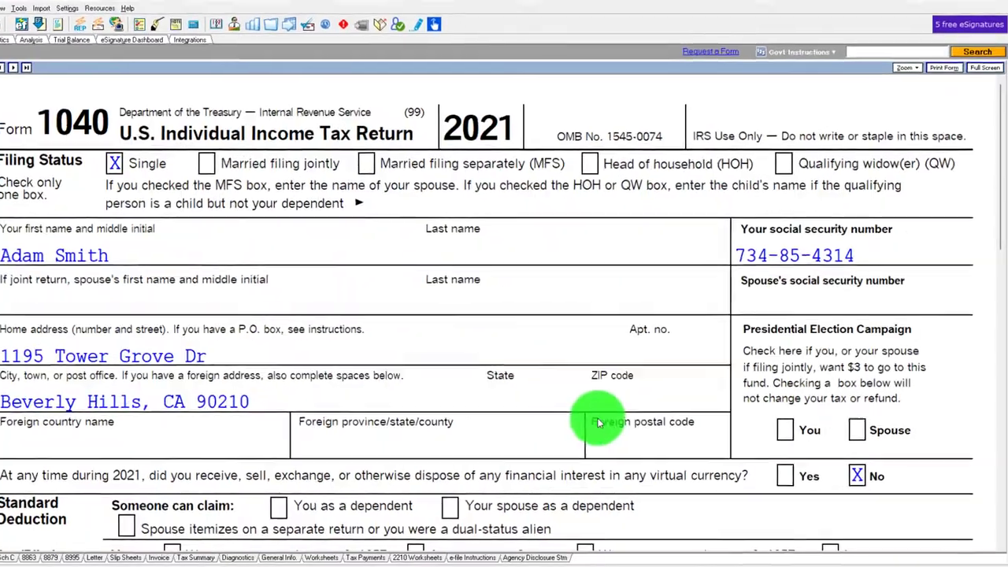
Check Form 1040 and compare Part III line 23 with the nonrefundable credit lines in Part II of Form 8863.
{"action": "scroll", "coordinate": [598, 423], "scroll_direction": "down", "scroll_amount": 6}
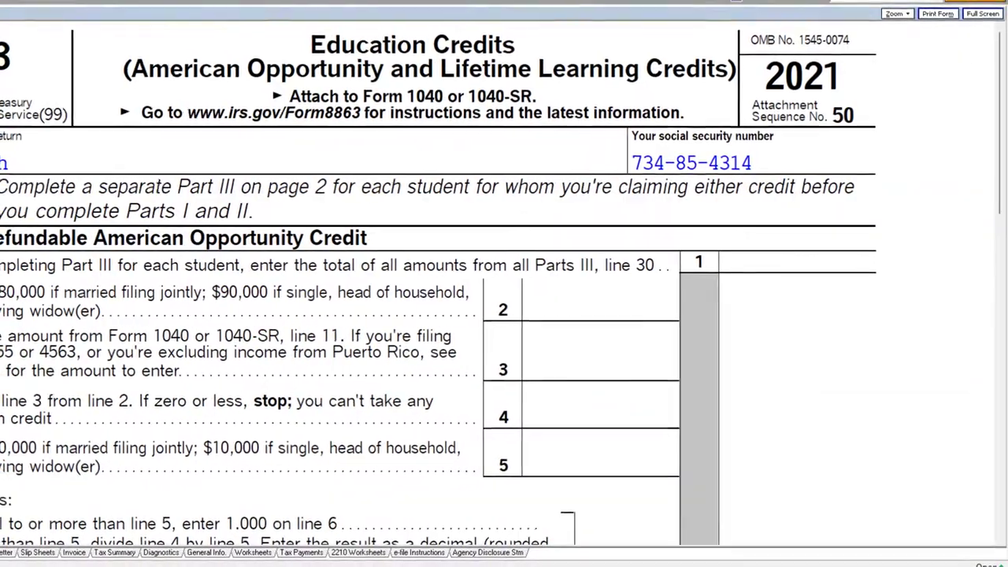
{"action": "scroll", "coordinate": [282, 358], "scroll_direction": "down", "scroll_amount": 15}
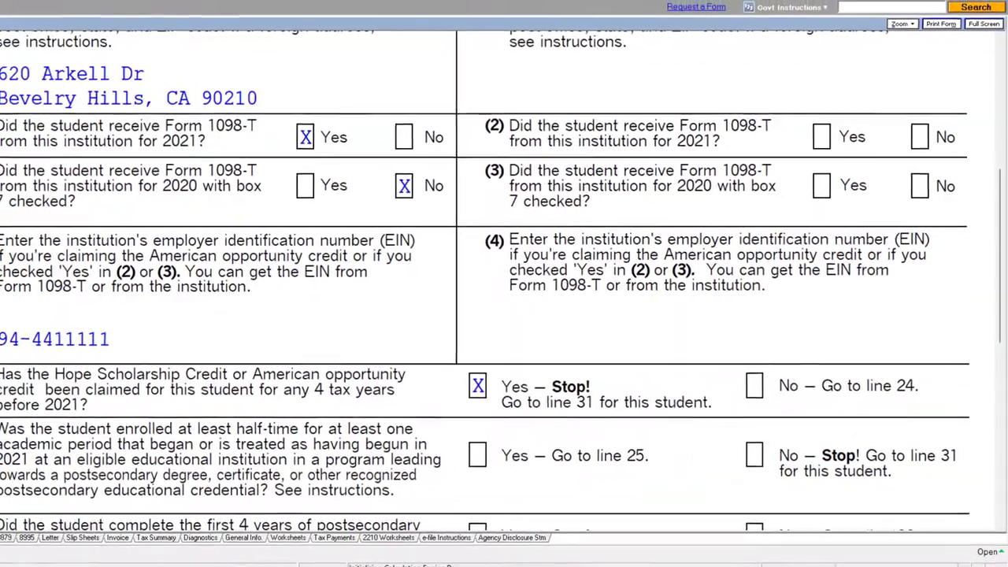
{"action": "scroll", "coordinate": [297, 350], "scroll_direction": "up", "scroll_amount": 10}
{"action": "scroll", "coordinate": [349, 337], "scroll_direction": "down", "scroll_amount": 8}
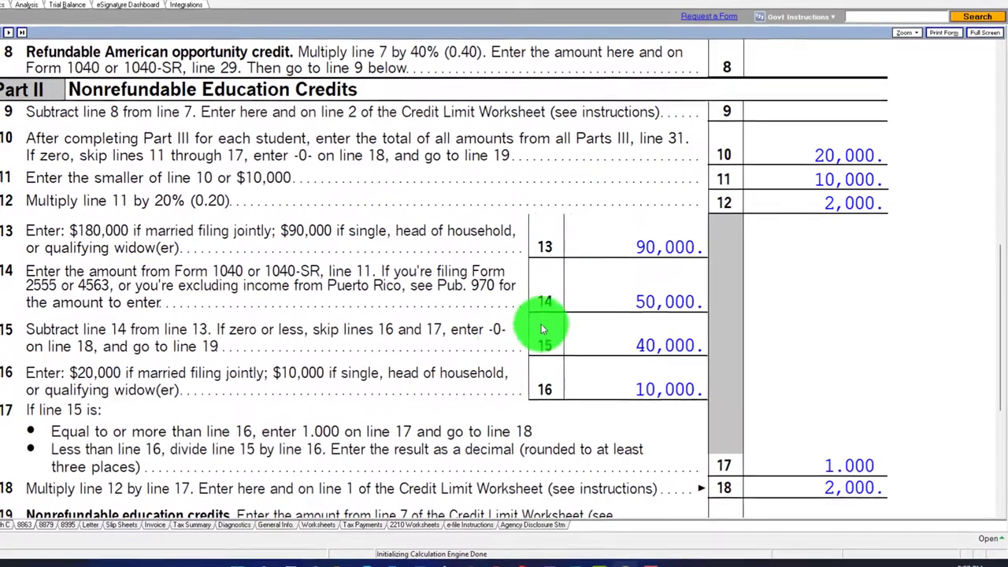
Trace the Lifetime Learning Credit from Part II of Form 8863 to lines 20 and 29 on Form 1040 page 2.
{"action": "scroll", "coordinate": [589, 316], "scroll_direction": "down", "scroll_amount": 3}
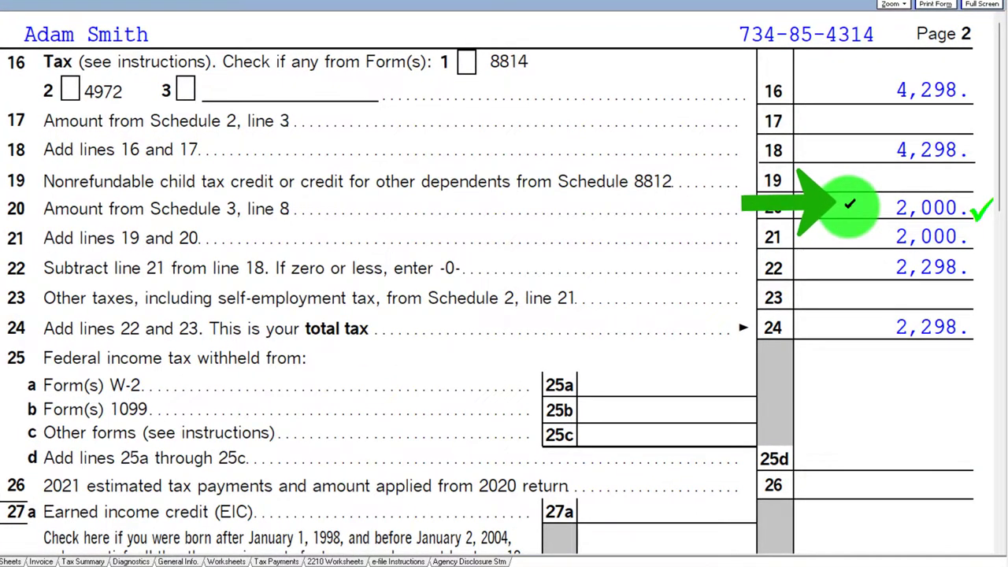
{"action": "scroll", "coordinate": [849, 205], "scroll_direction": "down", "scroll_amount": 4}
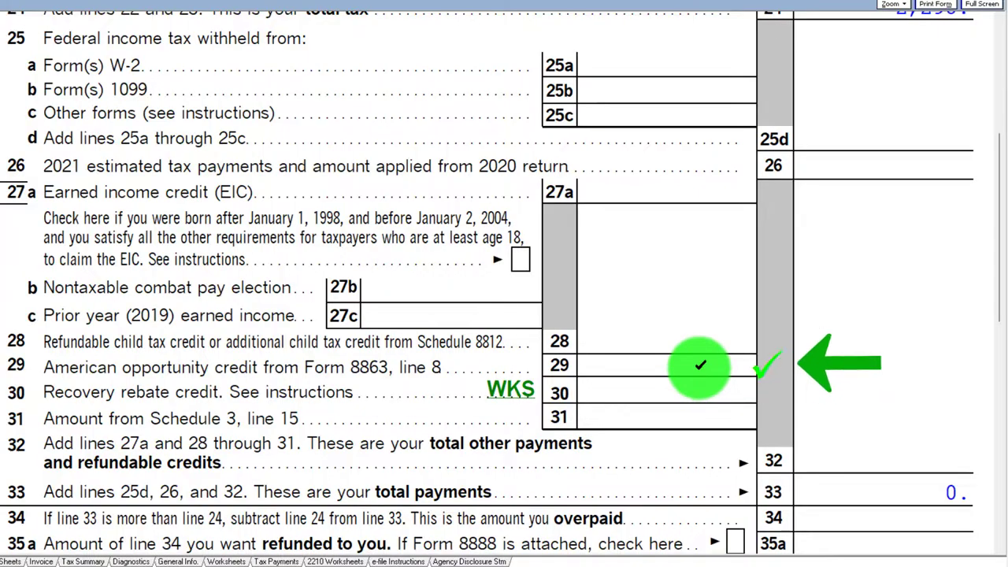
{"action": "scroll", "coordinate": [700, 365], "scroll_direction": "up", "scroll_amount": 5}
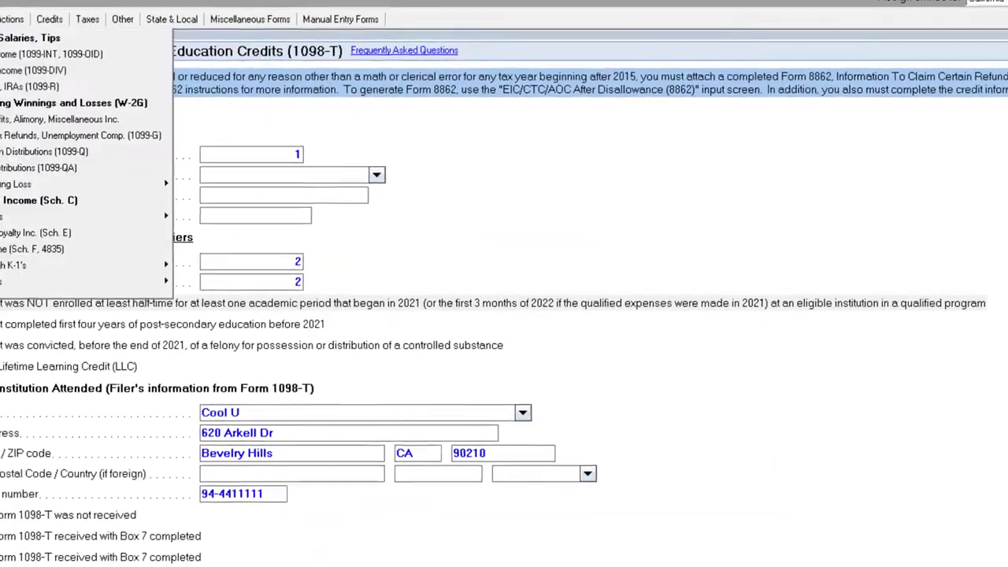
Set the first W-2's wages to 20,000 and review the recalculated Form 8863.
{"action": "left_click", "coordinate": [30, 38]}
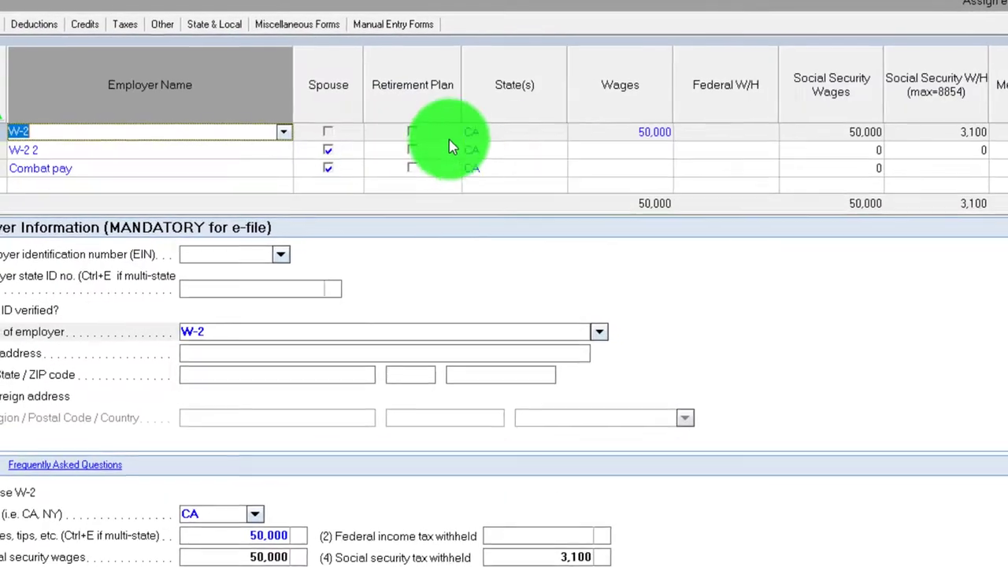
{"action": "left_click", "coordinate": [608, 142]}
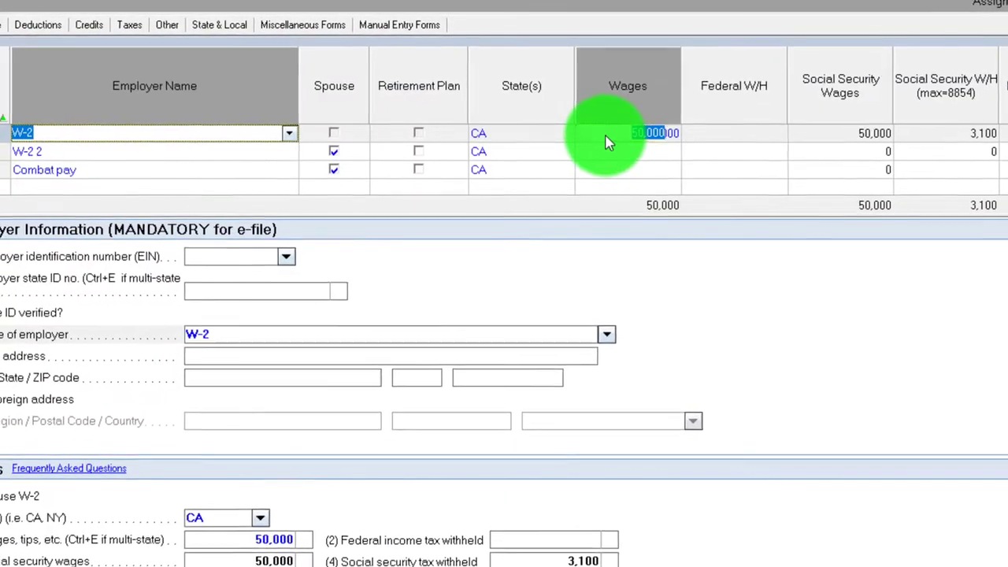
{"action": "type", "text": "20000"}
{"action": "key", "text": "Tab"}
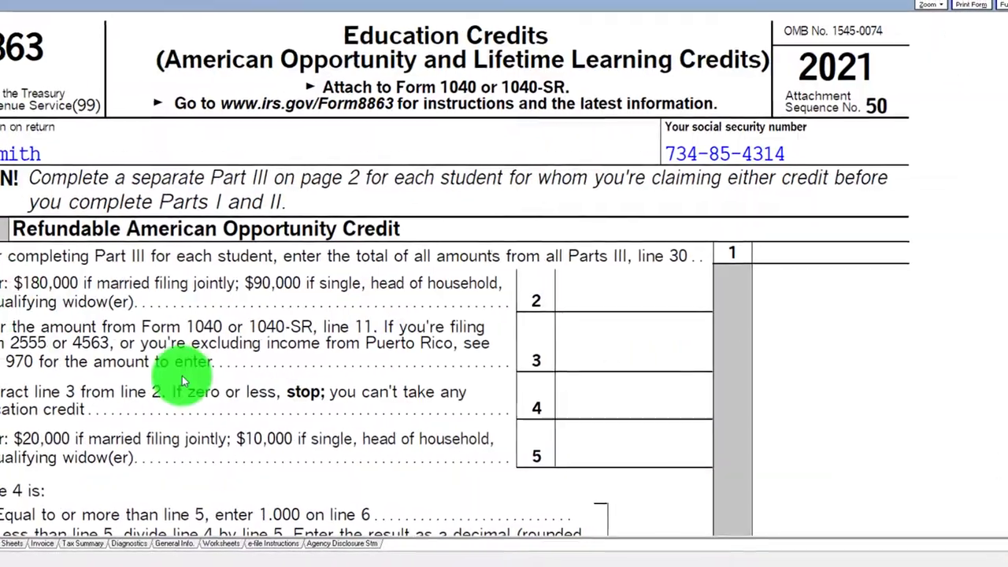
{"action": "scroll", "coordinate": [160, 394], "scroll_direction": "down", "scroll_amount": 10}
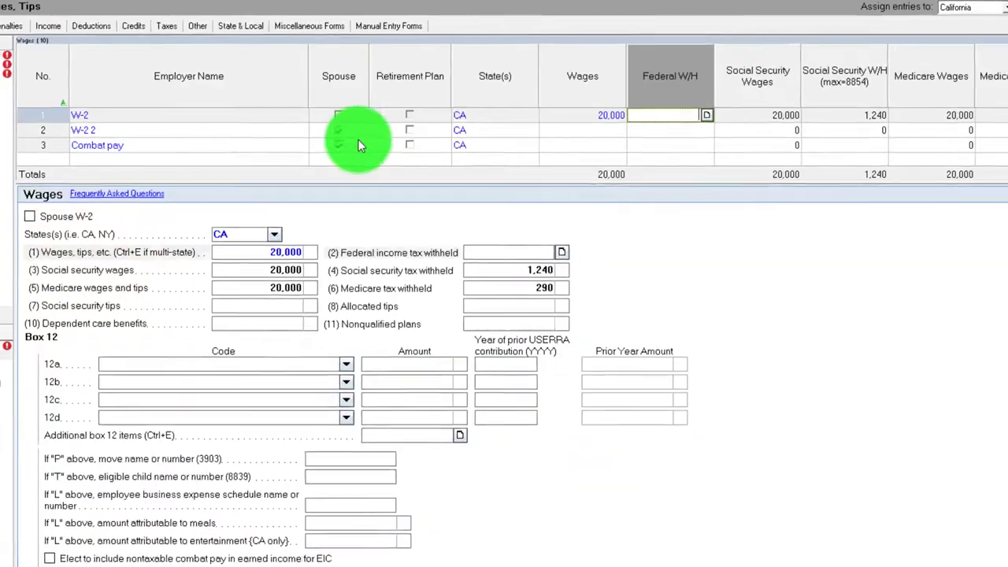
Restore the first W-2's wages to 50,000, then set them to 85,000.
{"action": "left_click", "coordinate": [586, 116]}
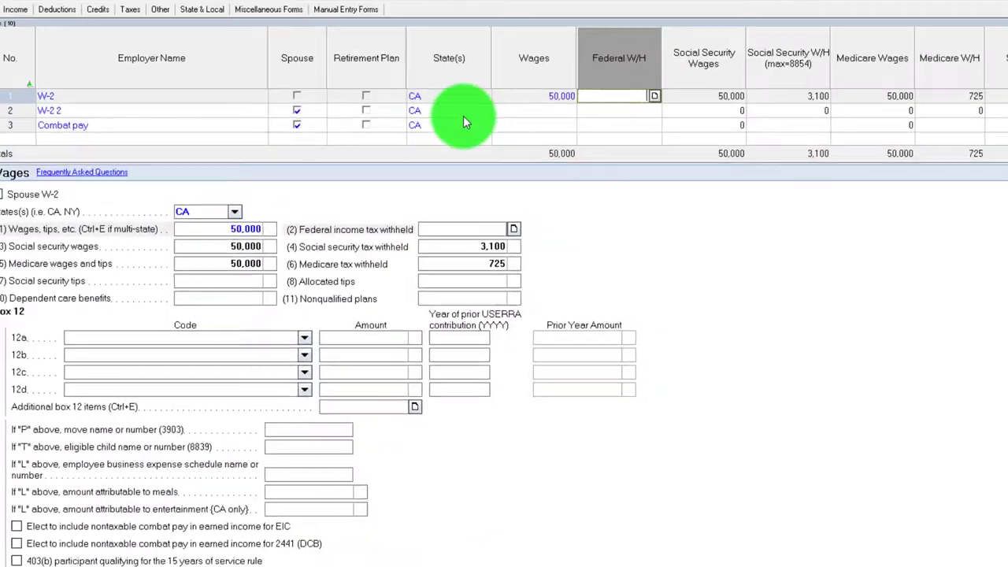
{"action": "left_click", "coordinate": [567, 94]}
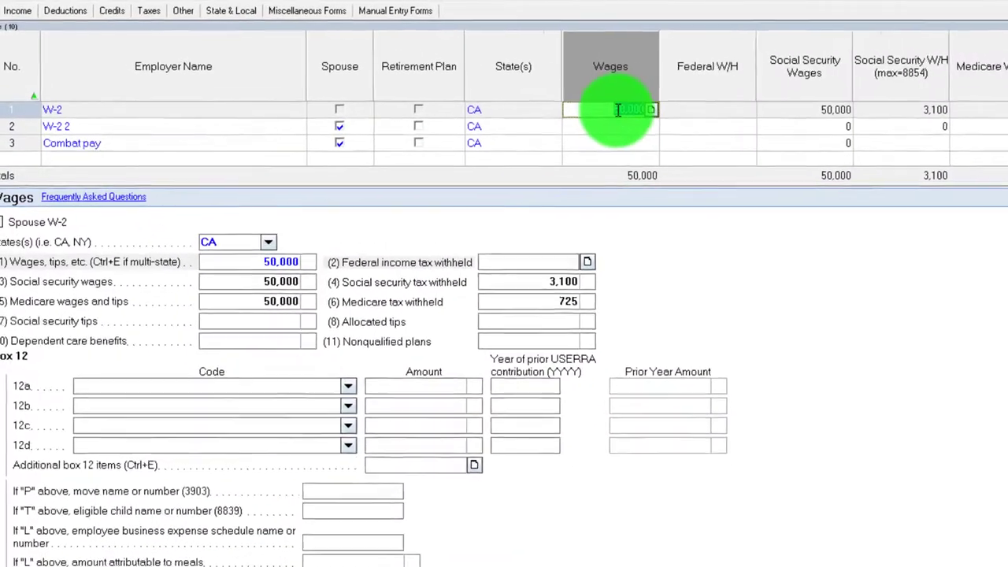
{"action": "type", "text": "85"}
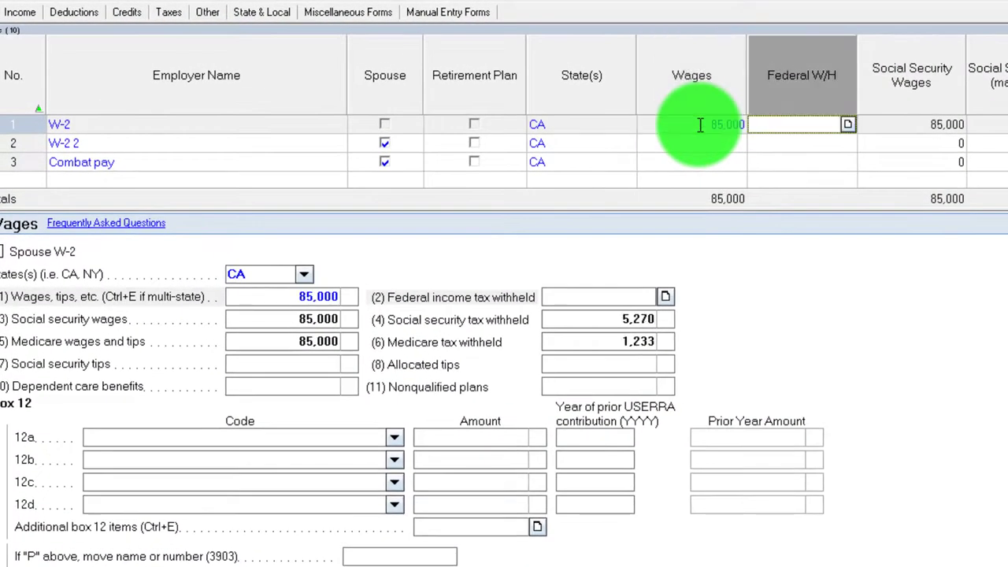
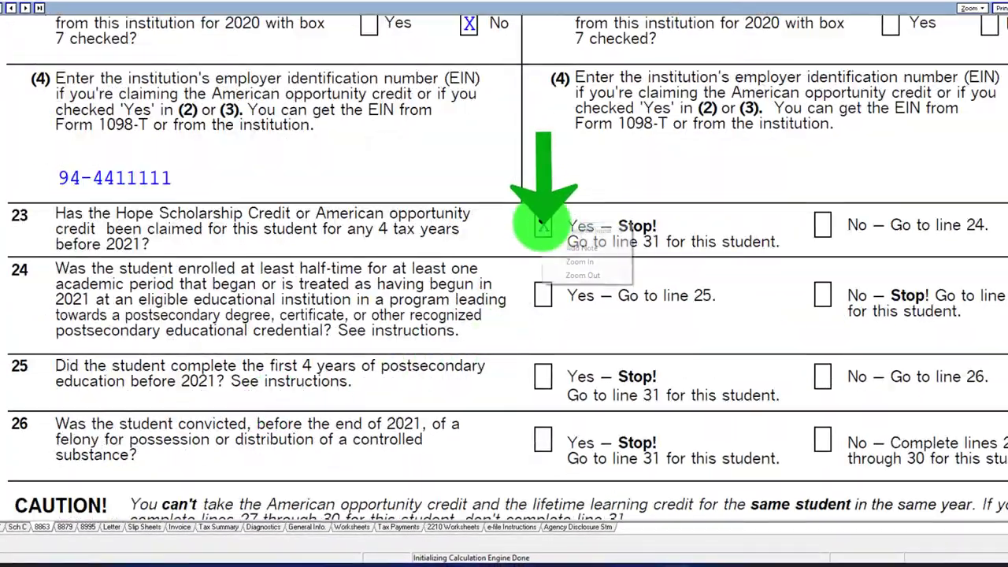
Jump to the input for Form 8863 line 23, clear the prior years of Hope credit and AOC claimed, and return to the form.
{"action": "left_click", "coordinate": [556, 231]}
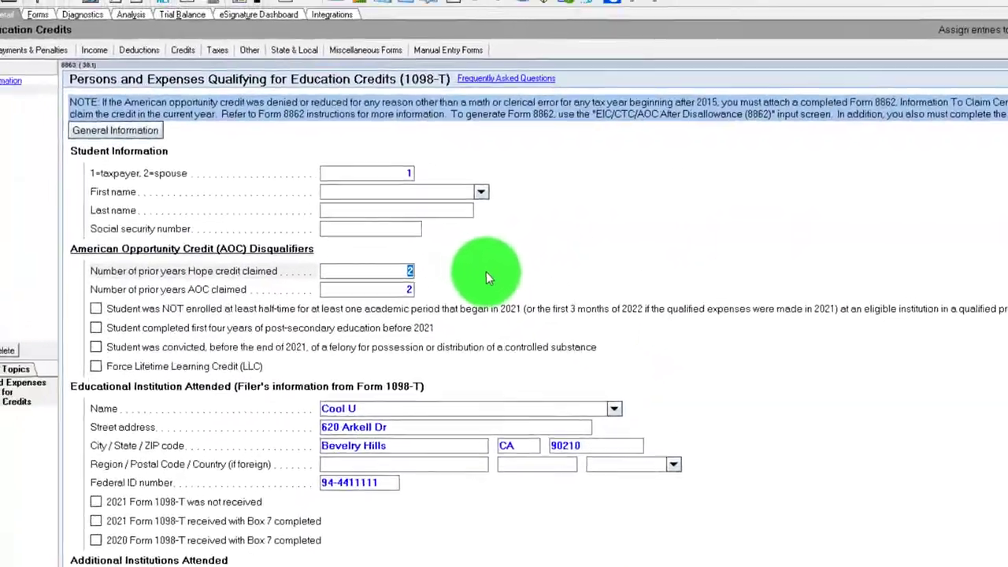
{"action": "key", "text": "Delete"}
{"action": "key", "text": "Tab"}
{"action": "key", "text": "Delete"}
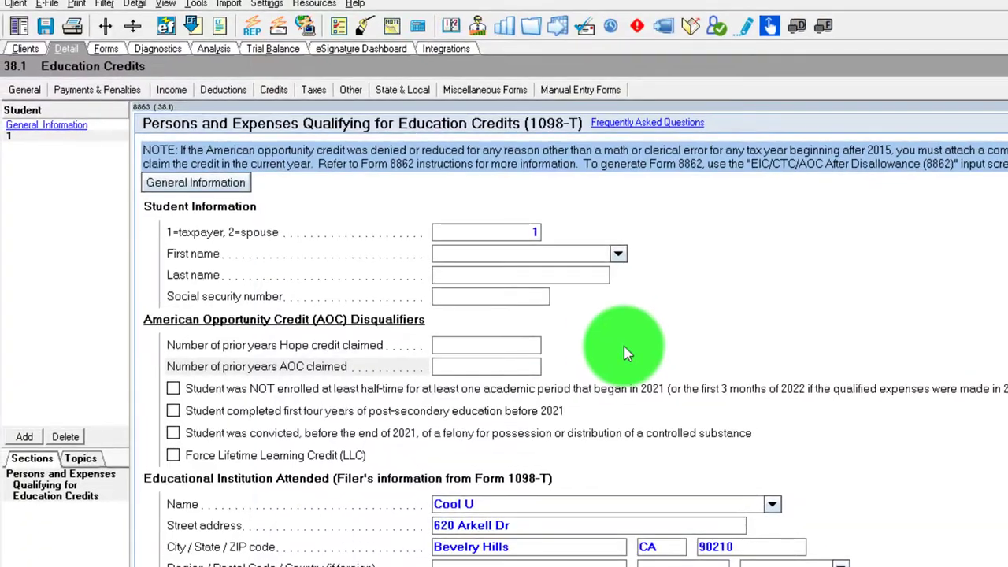
{"action": "left_click", "coordinate": [107, 49]}
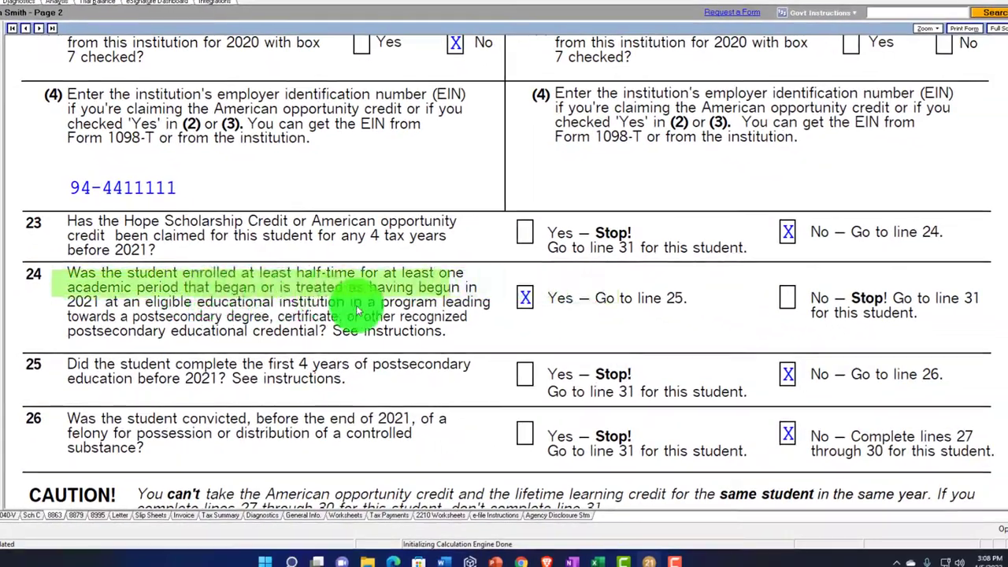
From Form 8863 line 24, mark the student as not enrolled at least half-time and check the recalculated Part III through line 31.
{"action": "right_click", "coordinate": [525, 296]}
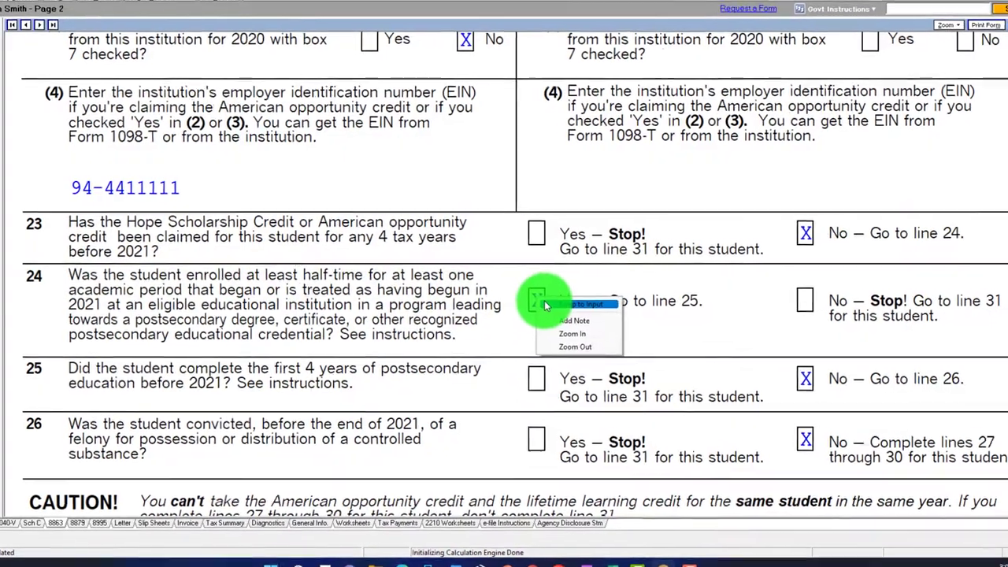
{"action": "left_click", "coordinate": [613, 305]}
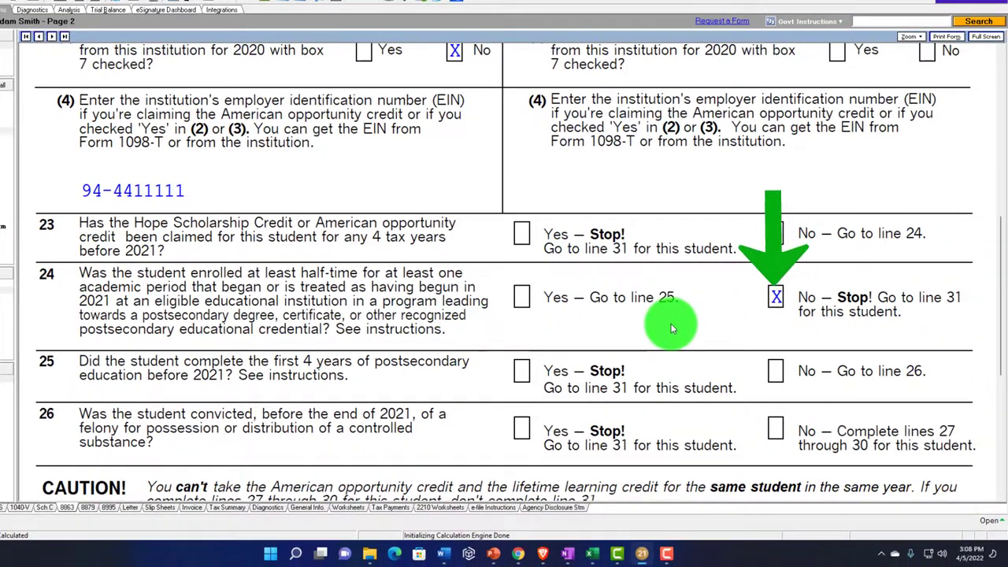
{"action": "scroll", "coordinate": [671, 329], "scroll_direction": "down", "scroll_amount": 5}
{"action": "scroll", "coordinate": [671, 328], "scroll_direction": "down", "scroll_amount": 3}
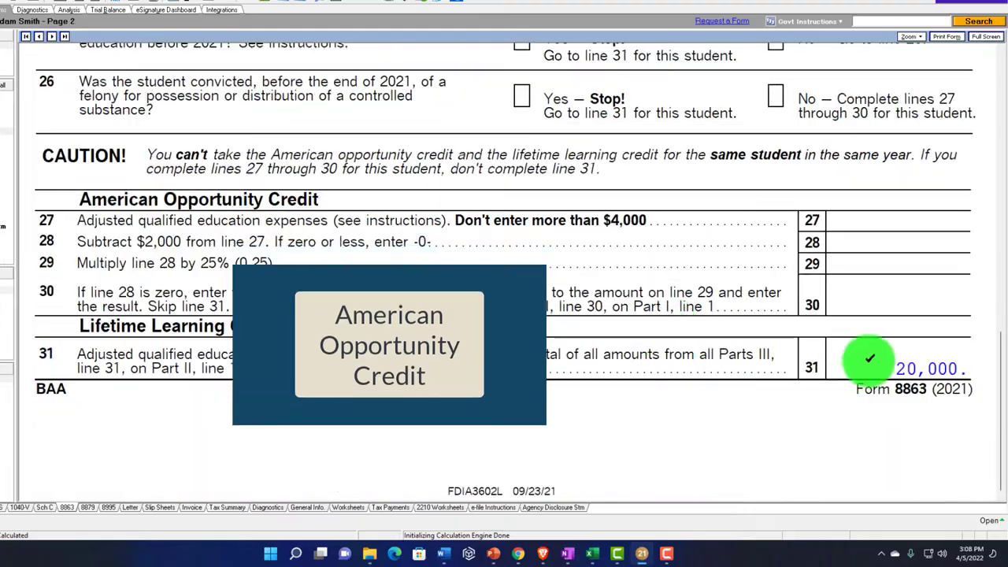
{"action": "scroll", "coordinate": [873, 358], "scroll_direction": "up", "scroll_amount": 8}
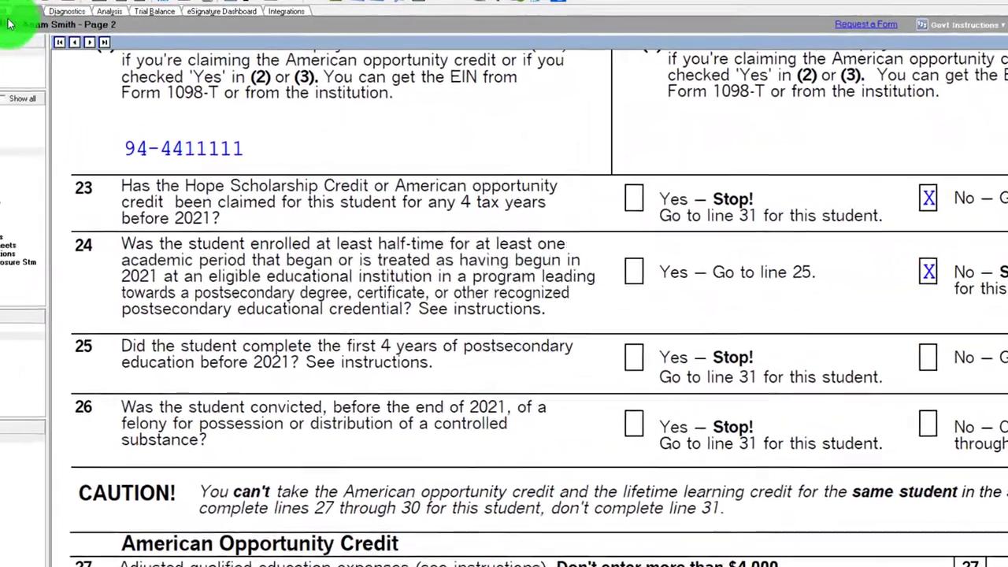
Clear the disqualifier for not being enrolled at least half-time and return to Form 8863.
{"action": "left_click", "coordinate": [8, 22]}
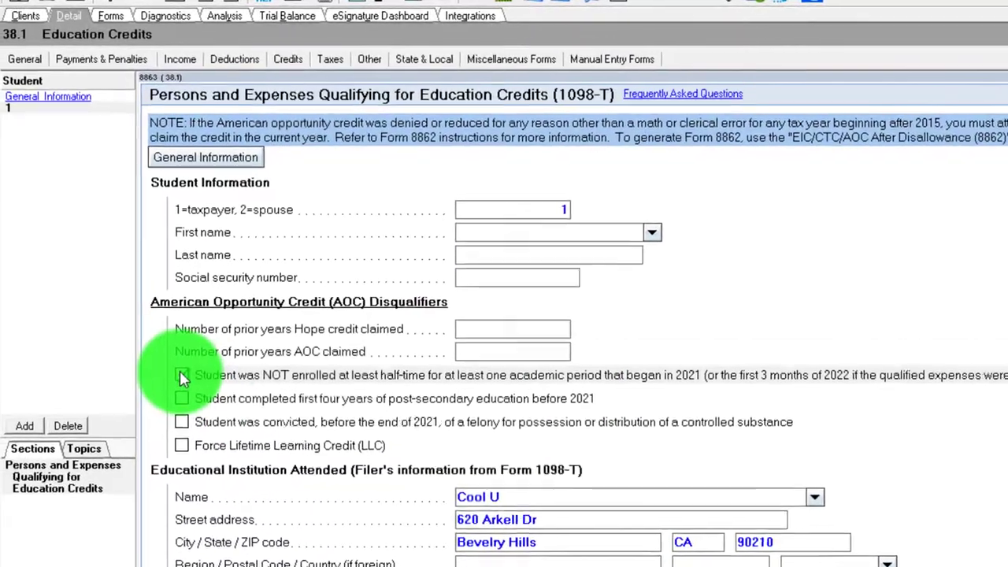
{"action": "left_click", "coordinate": [180, 376]}
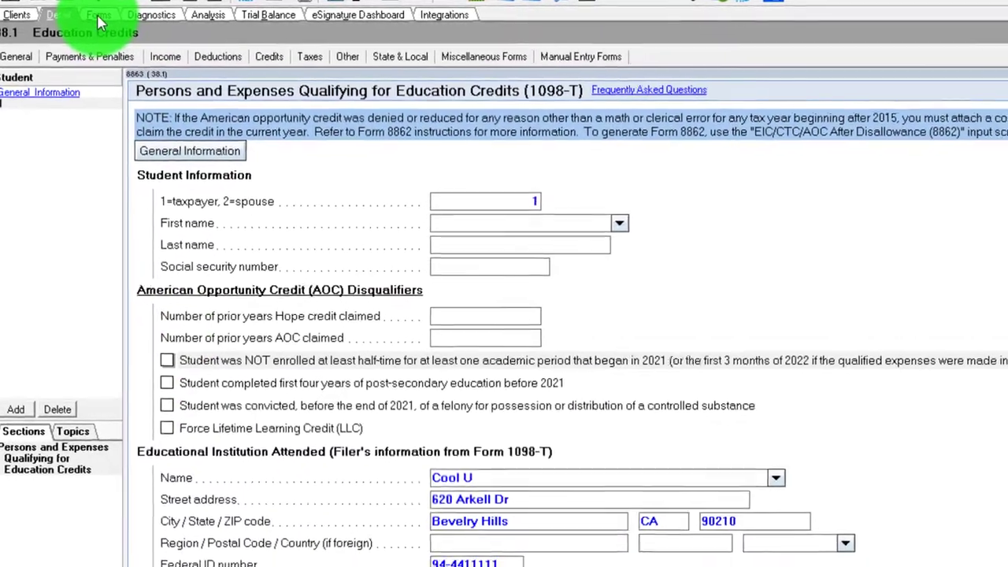
{"action": "left_click", "coordinate": [98, 19]}
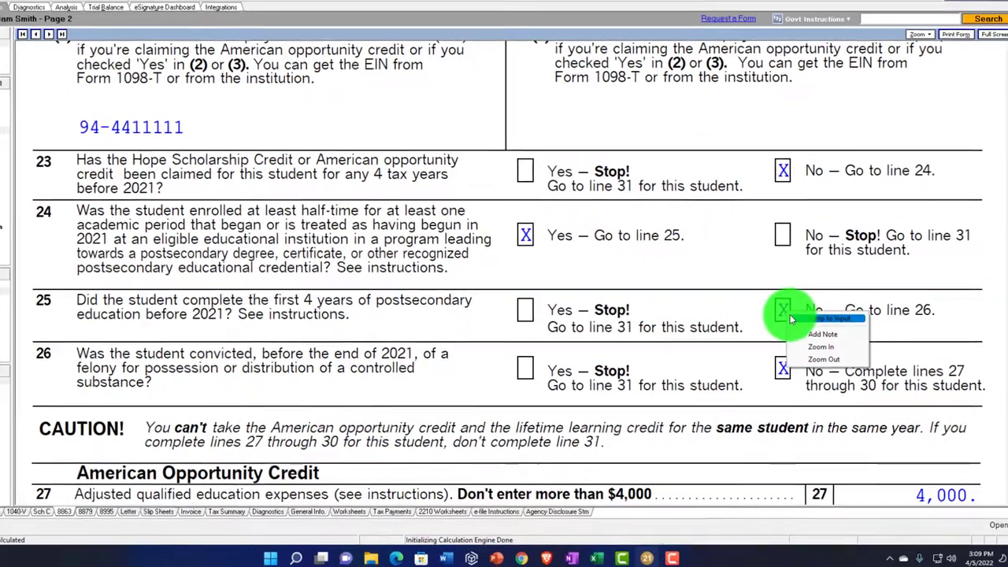
From line 25, mark the student as having completed the first four years of post-secondary education before 2021 and check line 31.
{"action": "left_click", "coordinate": [823, 329]}
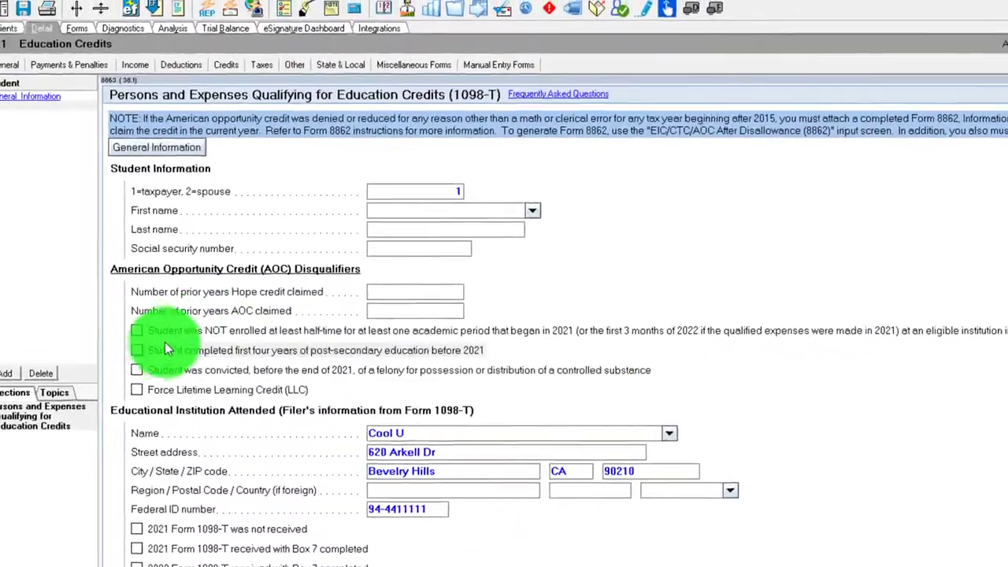
{"action": "left_click", "coordinate": [107, 319]}
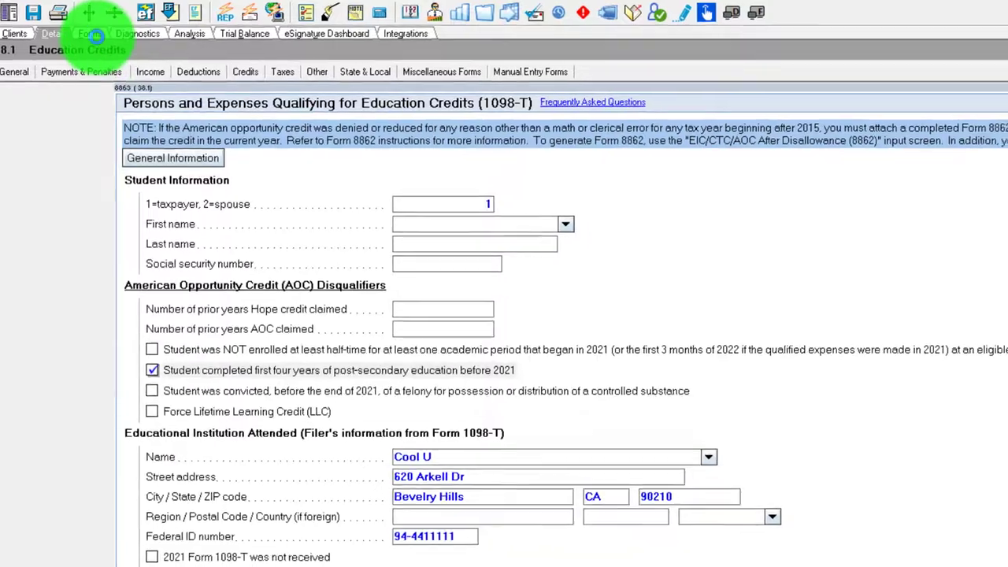
{"action": "left_click", "coordinate": [101, 35]}
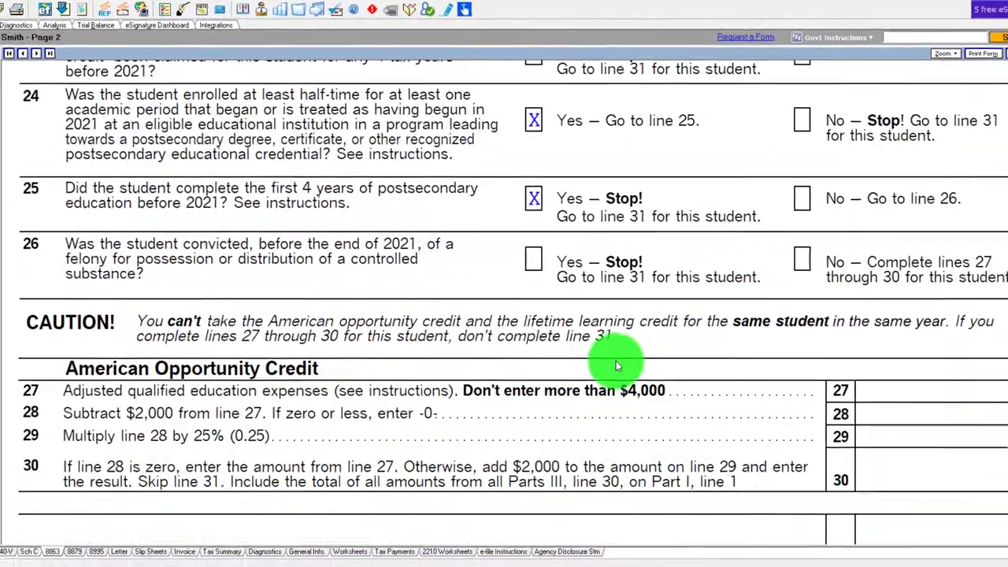
{"action": "scroll", "coordinate": [616, 365], "scroll_direction": "down", "scroll_amount": 3}
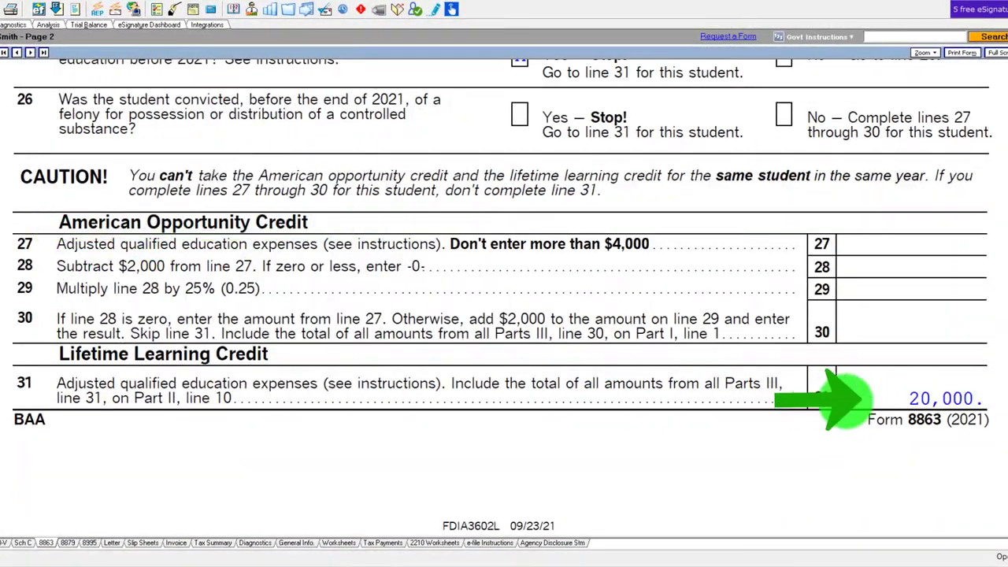
{"action": "scroll", "coordinate": [847, 398], "scroll_direction": "up", "scroll_amount": 5}
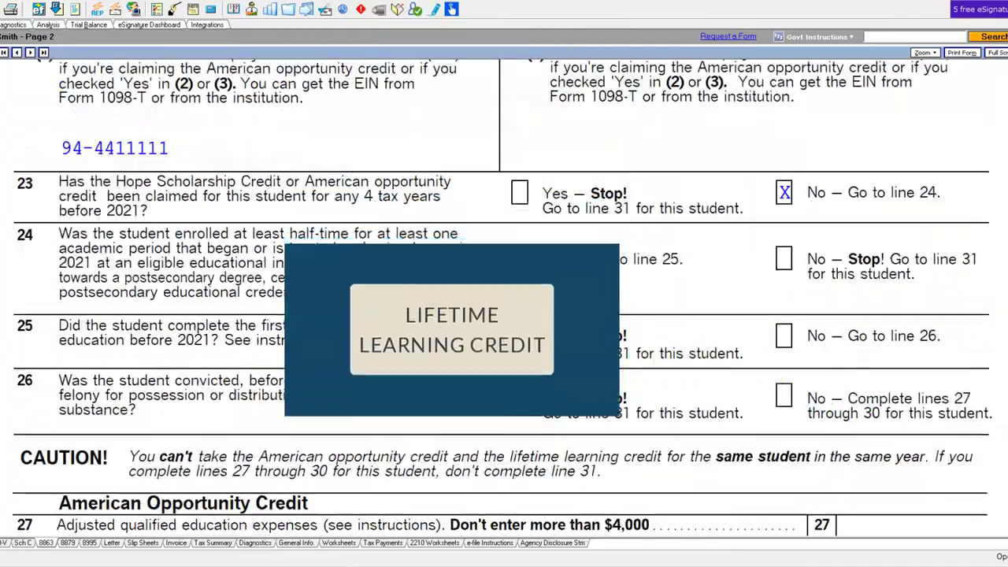
Jump from line 25 to its input, clear the completed-first-four-years disqualifier, and return to Form 8863.
{"action": "right_click", "coordinate": [529, 339]}
{"action": "left_click", "coordinate": [575, 339]}
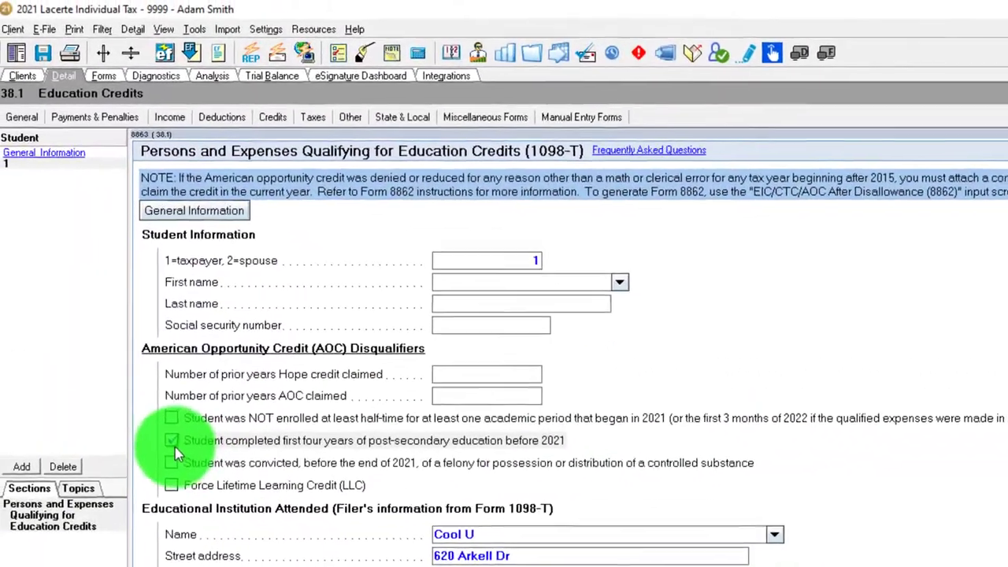
{"action": "left_click", "coordinate": [173, 442]}
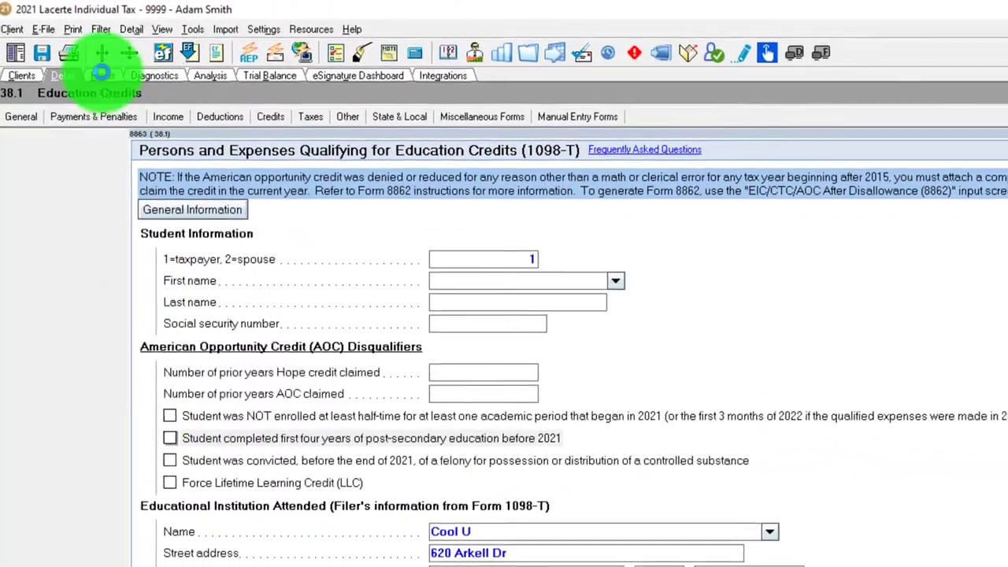
{"action": "left_click", "coordinate": [107, 77]}
From line 26, mark the student as convicted of a controlled-substance felony before the end of 2021 and check line 31 of Form 8863.
{"action": "scroll", "coordinate": [743, 461], "scroll_direction": "down", "scroll_amount": 3}
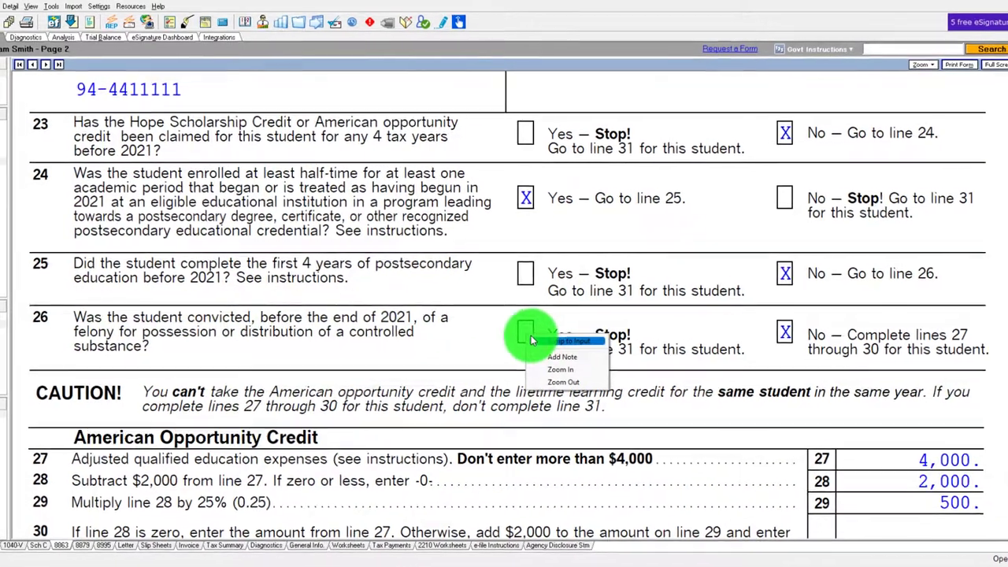
{"action": "left_click", "coordinate": [561, 337]}
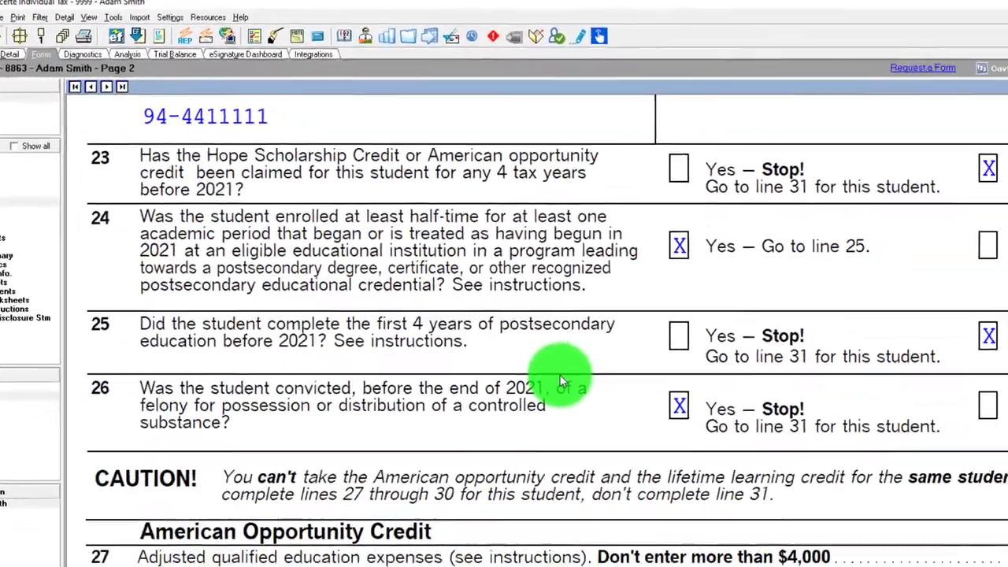
{"action": "scroll", "coordinate": [551, 378], "scroll_direction": "down", "scroll_amount": 3}
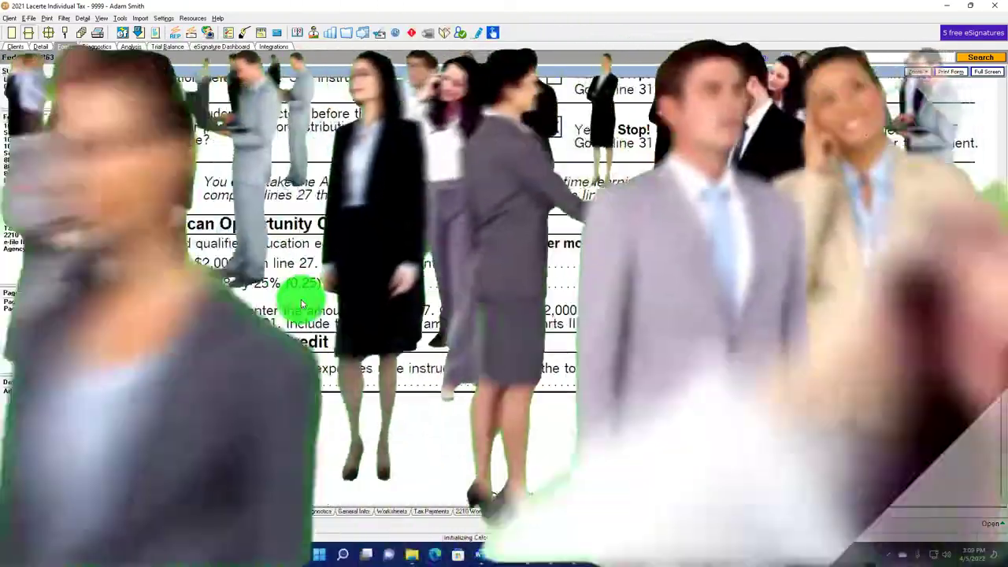
{"action": "scroll", "coordinate": [504, 315], "scroll_direction": "down", "scroll_amount": 5}
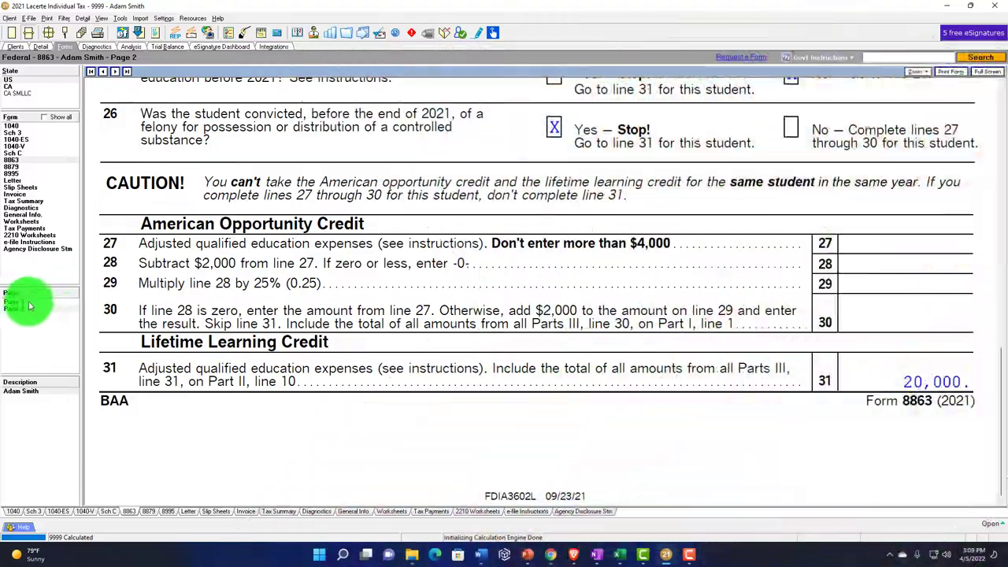
Review the Part I and Part II credit calculations on page 1 of Form 8863.
{"action": "left_click", "coordinate": [23, 303]}
{"action": "scroll", "coordinate": [480, 441], "scroll_direction": "down", "scroll_amount": 3}
{"action": "scroll", "coordinate": [493, 365], "scroll_direction": "down", "scroll_amount": 10}
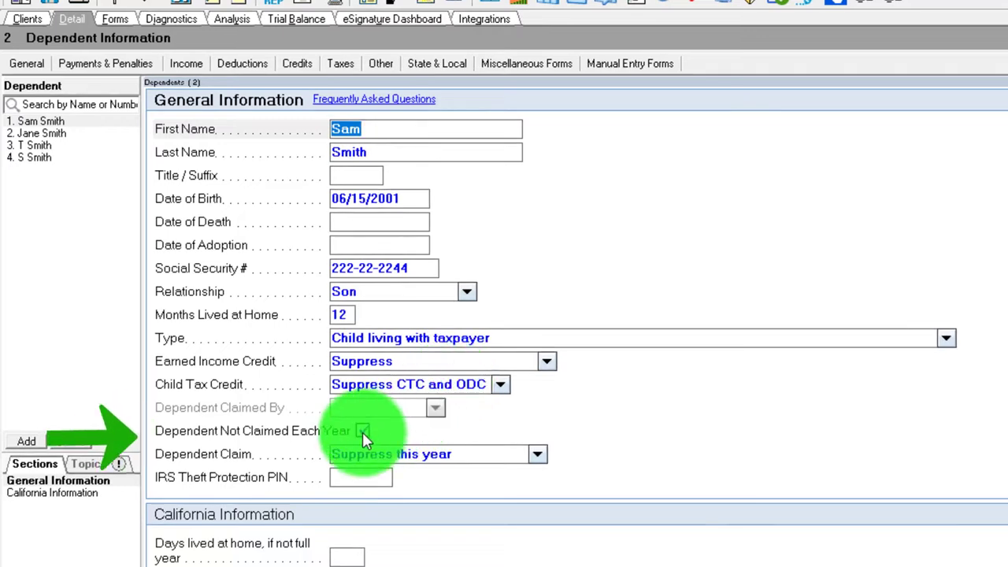
For the first listed dependent, clear Dependent Not Claimed Each Year and set Earned Income Credit to When applicable.
{"action": "left_click", "coordinate": [362, 432]}
{"action": "left_click", "coordinate": [546, 361]}
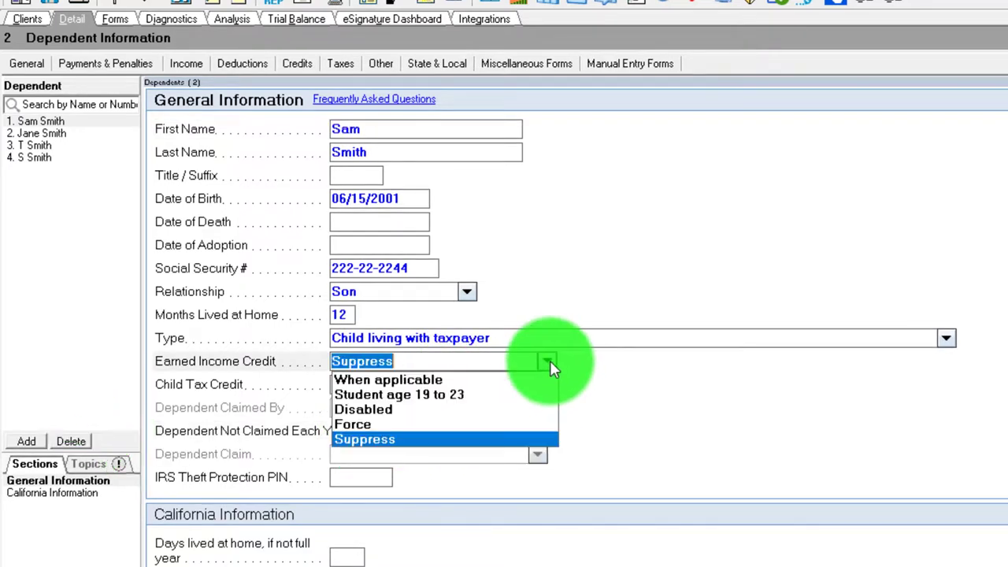
{"action": "left_click", "coordinate": [523, 378]}
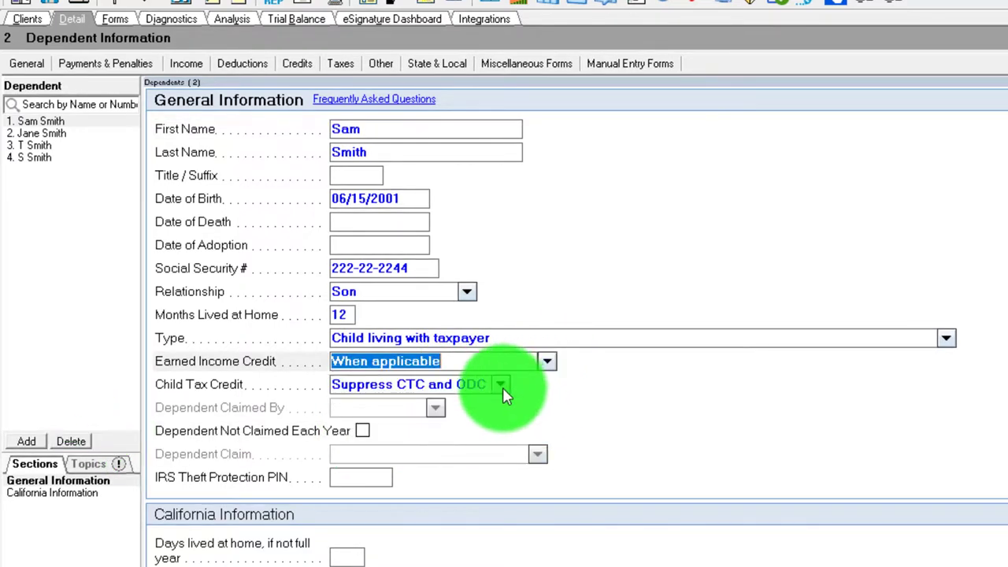
Change the Child Tax Credit option for the first listed dependent.
{"action": "left_click", "coordinate": [501, 384]}
{"action": "left_click", "coordinate": [496, 400]}
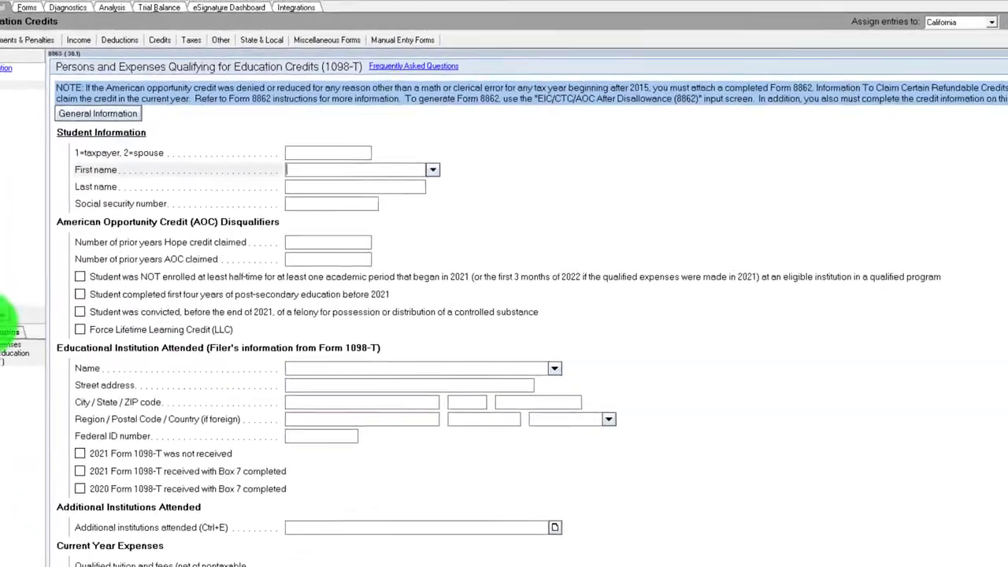
Choose the first listed dependent as the second education credits student and mark them as not enrolled at least half-time in 2021.
{"action": "left_click", "coordinate": [370, 169]}
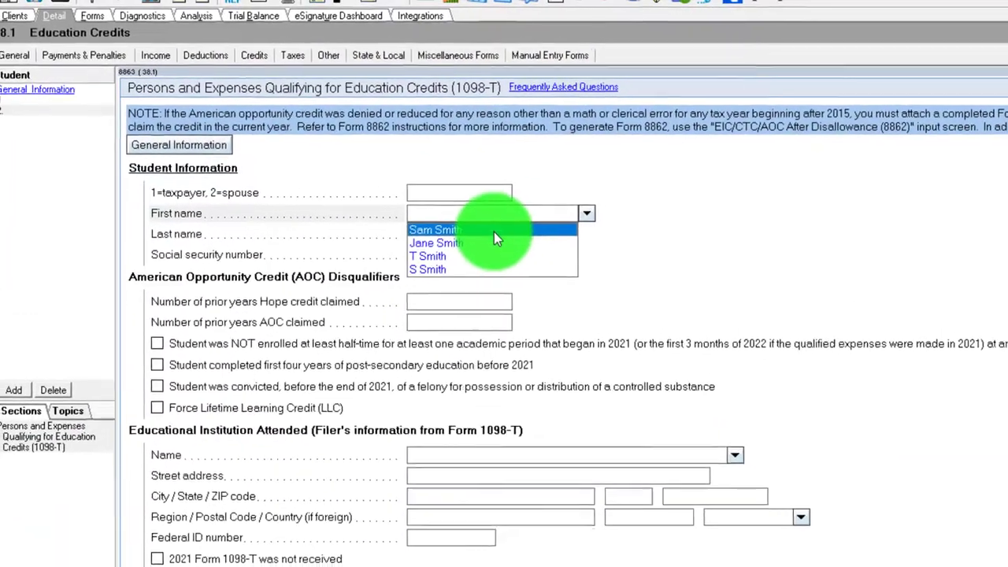
{"action": "left_click", "coordinate": [494, 230]}
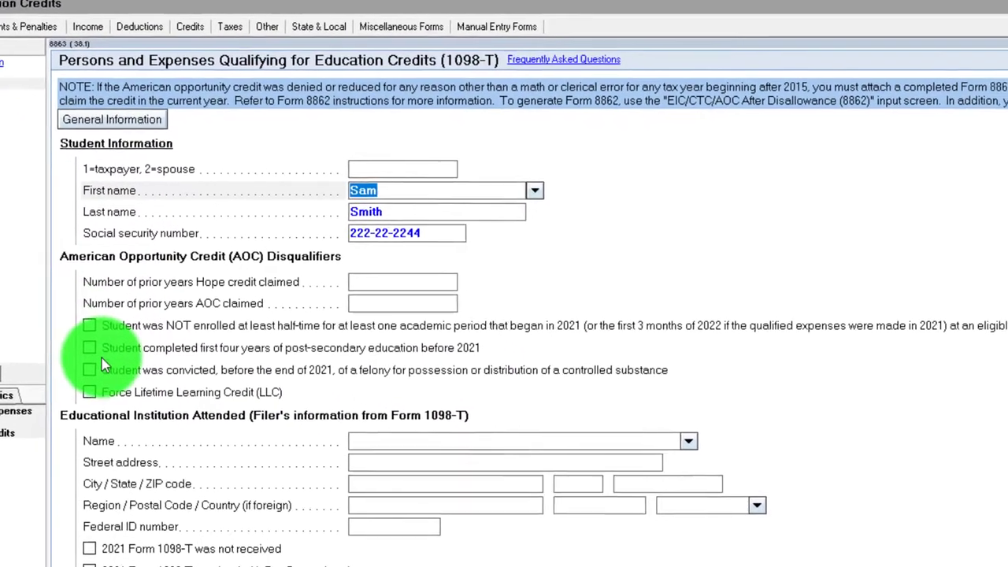
{"action": "left_click", "coordinate": [90, 326]}
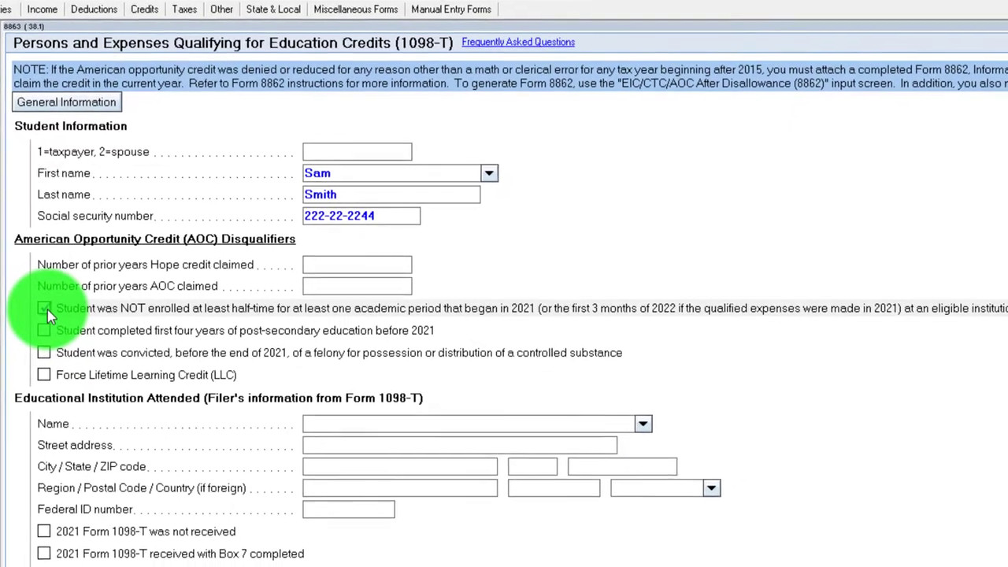
Fill in Cool U as the dependent student's educational institution and enter 20,000 as qualified tuition and fees.
{"action": "left_click", "coordinate": [634, 421]}
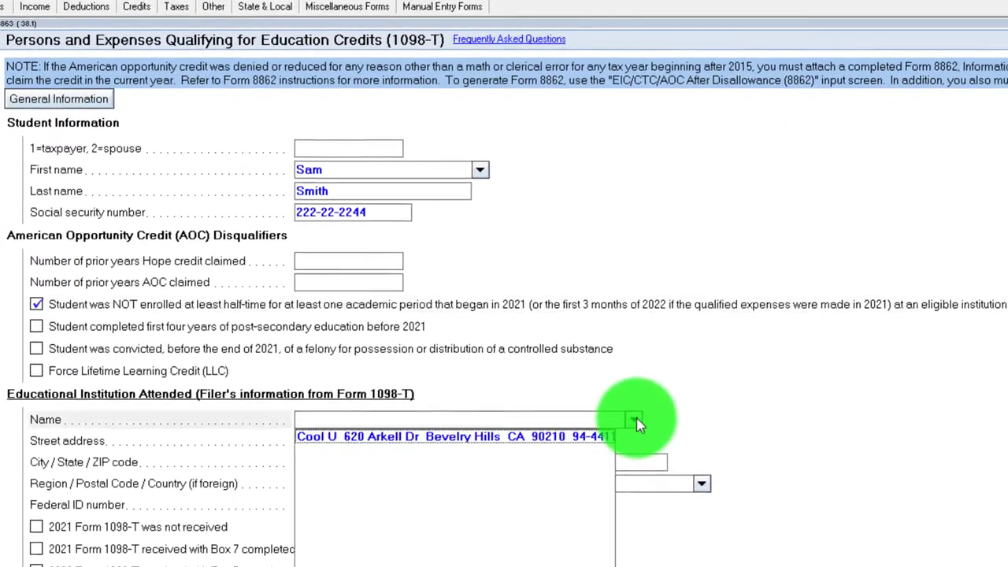
{"action": "left_click", "coordinate": [551, 434]}
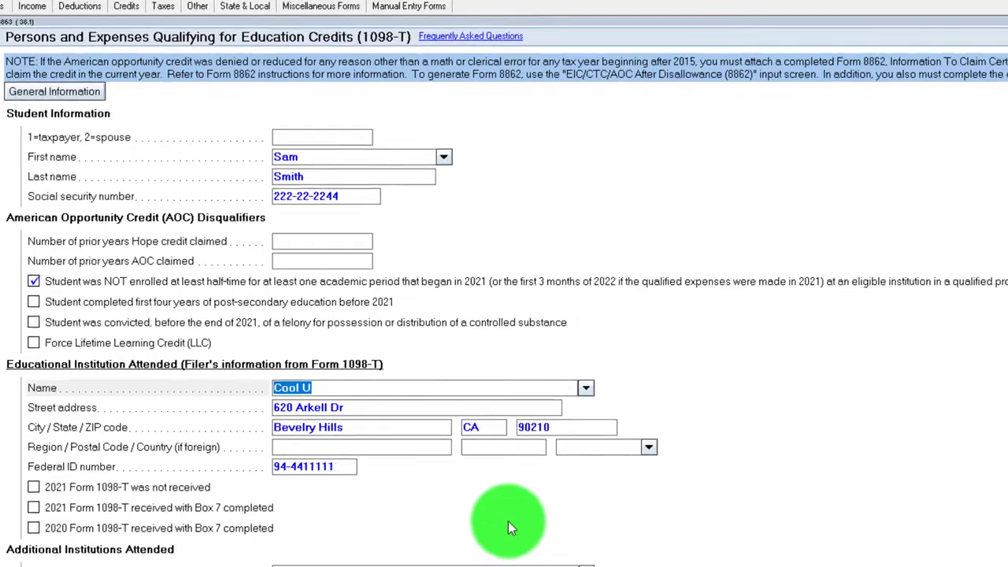
{"action": "scroll", "coordinate": [449, 460], "scroll_direction": "down", "scroll_amount": 5}
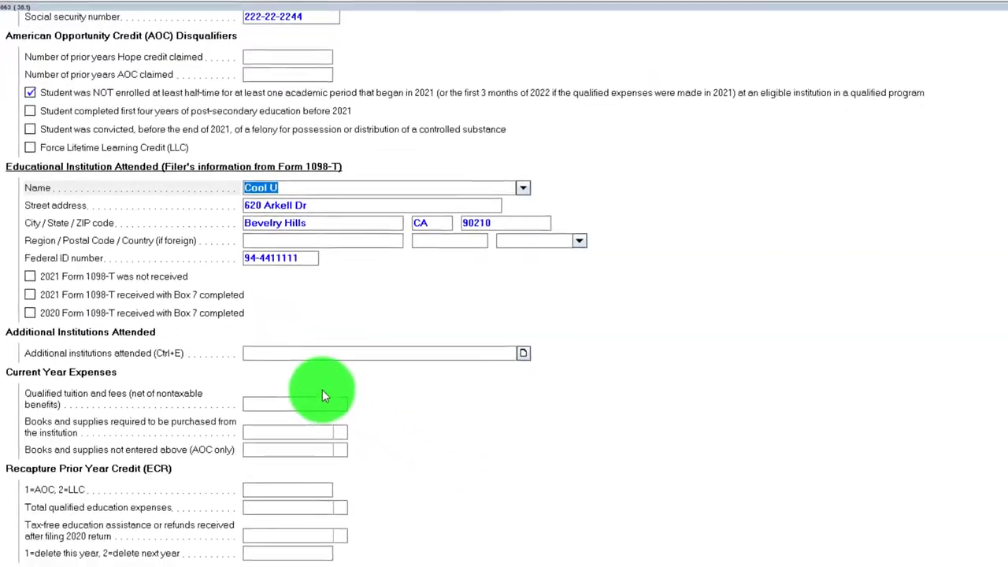
{"action": "left_click", "coordinate": [335, 384]}
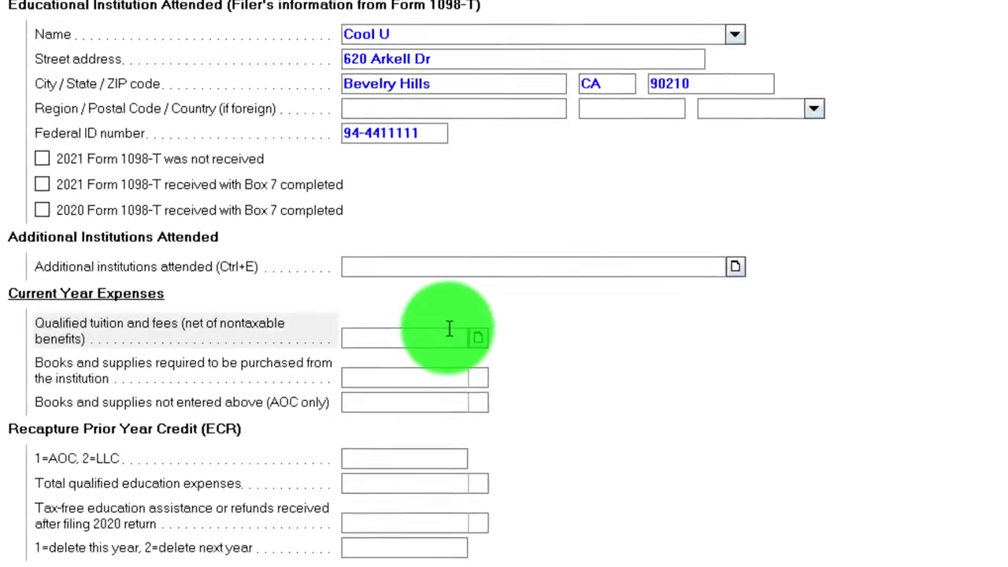
{"action": "type", "text": "20,00"}
{"action": "type", "text": "0"}
{"action": "key", "text": "Tab"}
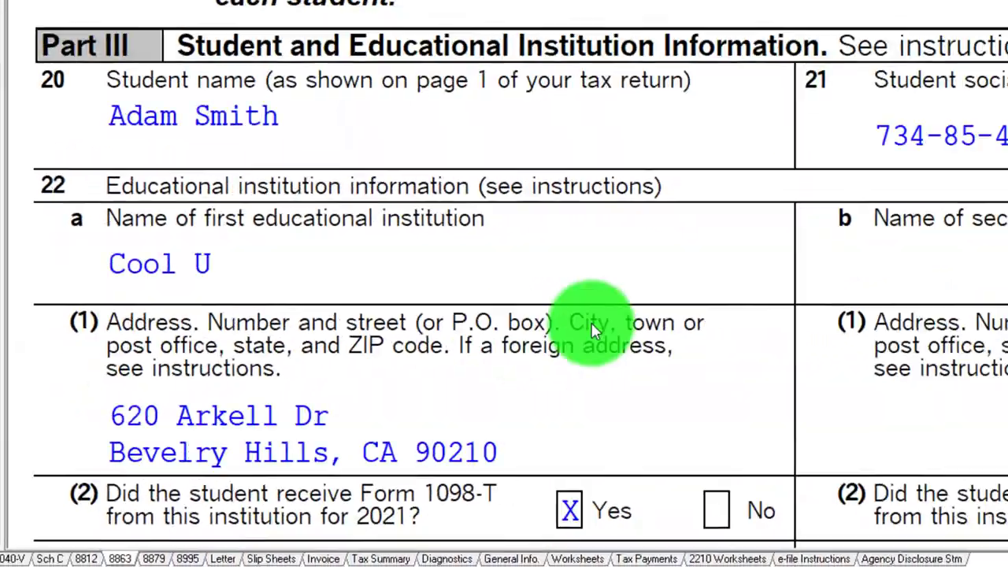
Review the dependent student's Part III answers and the Part II nonrefundable credit calculation on Form 8863.
{"action": "scroll", "coordinate": [477, 281], "scroll_direction": "down", "scroll_amount": 5}
{"action": "scroll", "coordinate": [402, 309], "scroll_direction": "down", "scroll_amount": 10}
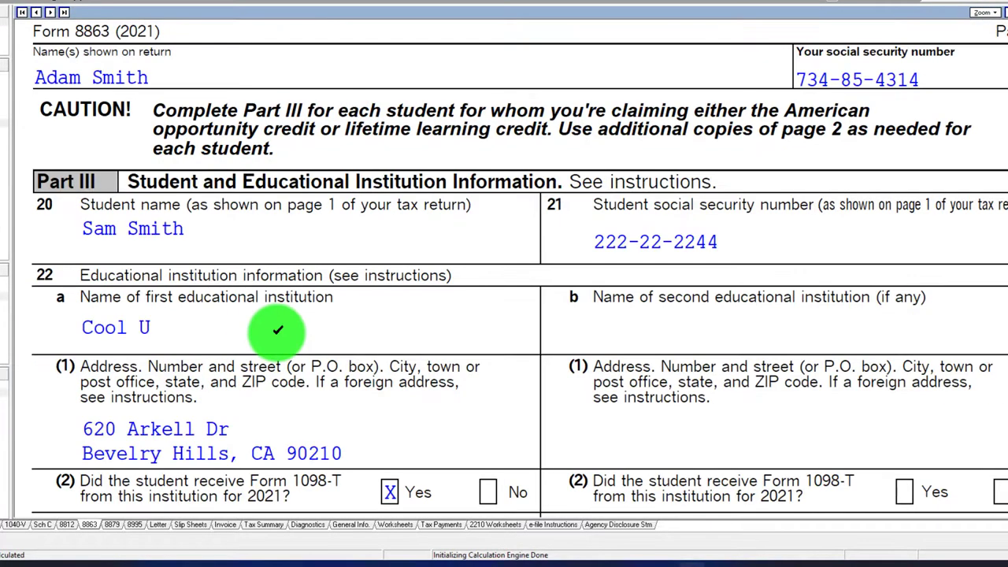
{"action": "scroll", "coordinate": [276, 332], "scroll_direction": "down", "scroll_amount": 5}
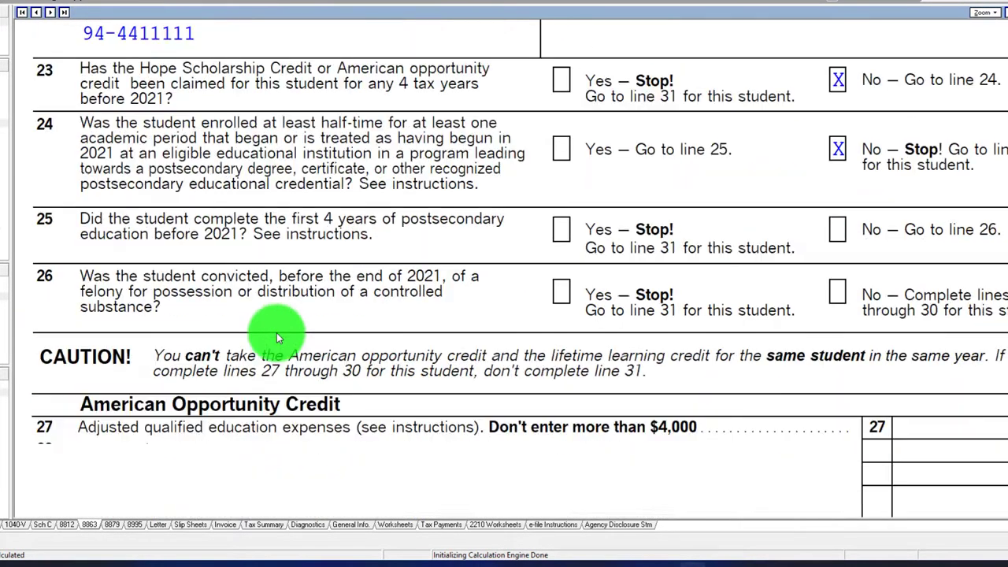
{"action": "scroll", "coordinate": [276, 332], "scroll_direction": "down", "scroll_amount": 5}
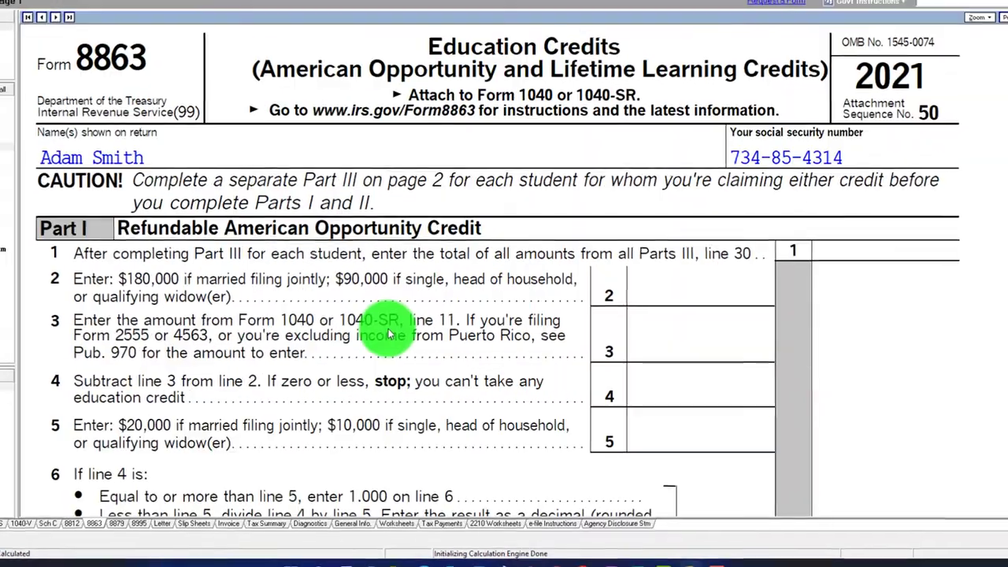
{"action": "scroll", "coordinate": [383, 326], "scroll_direction": "down", "scroll_amount": 10}
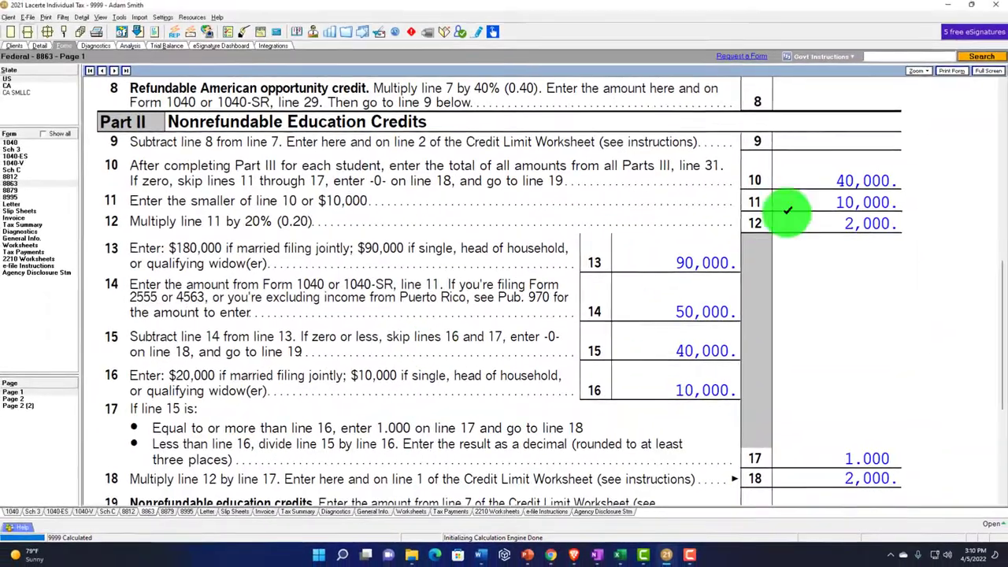
{"action": "scroll", "coordinate": [804, 299], "scroll_direction": "down", "scroll_amount": 2}
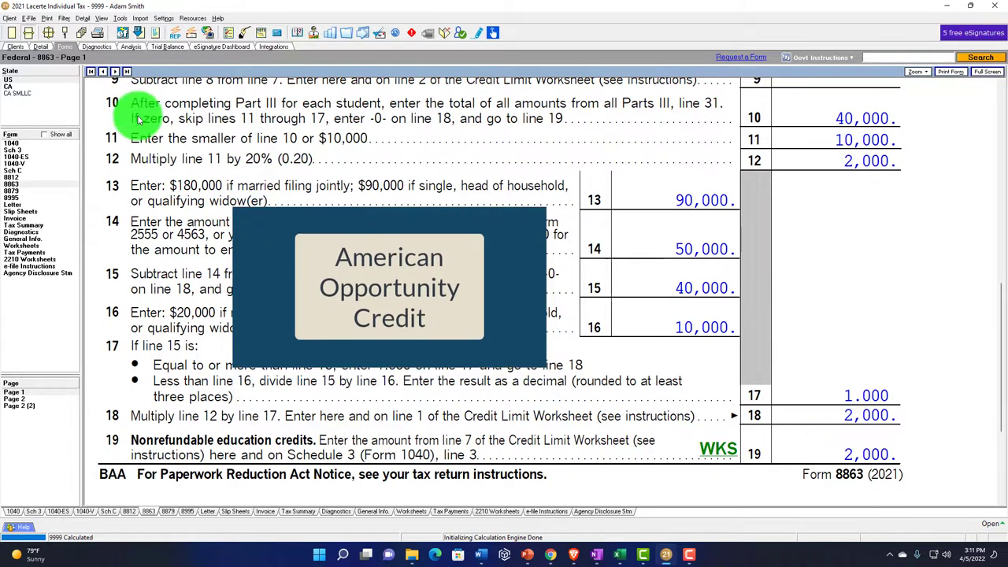
Clear the half-time enrollment disqualifier for the dependent student and the felony conviction disqualifier for the taxpayer student, and return to Form 8863.
{"action": "left_click", "coordinate": [43, 48]}
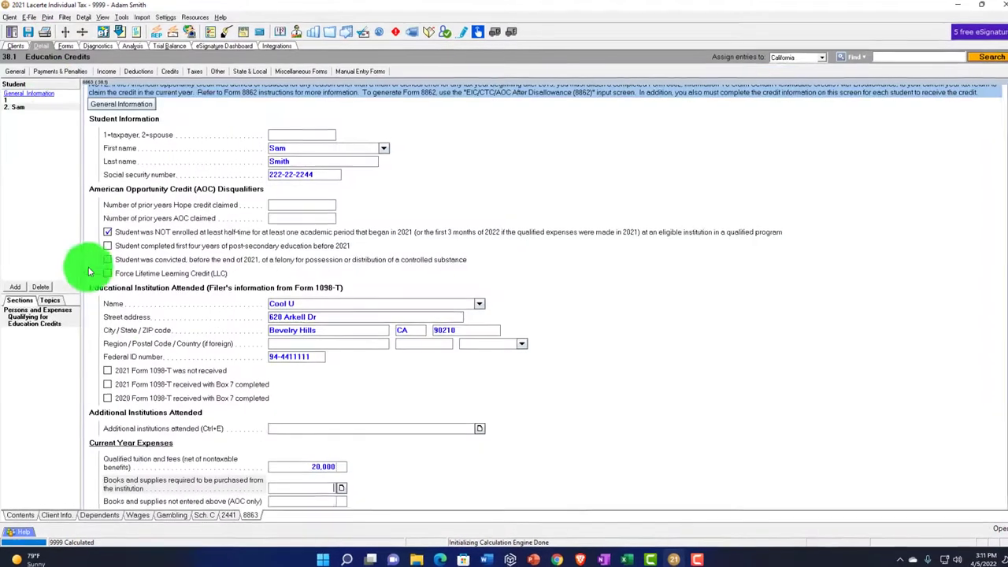
{"action": "scroll", "coordinate": [189, 370], "scroll_direction": "down", "scroll_amount": 3}
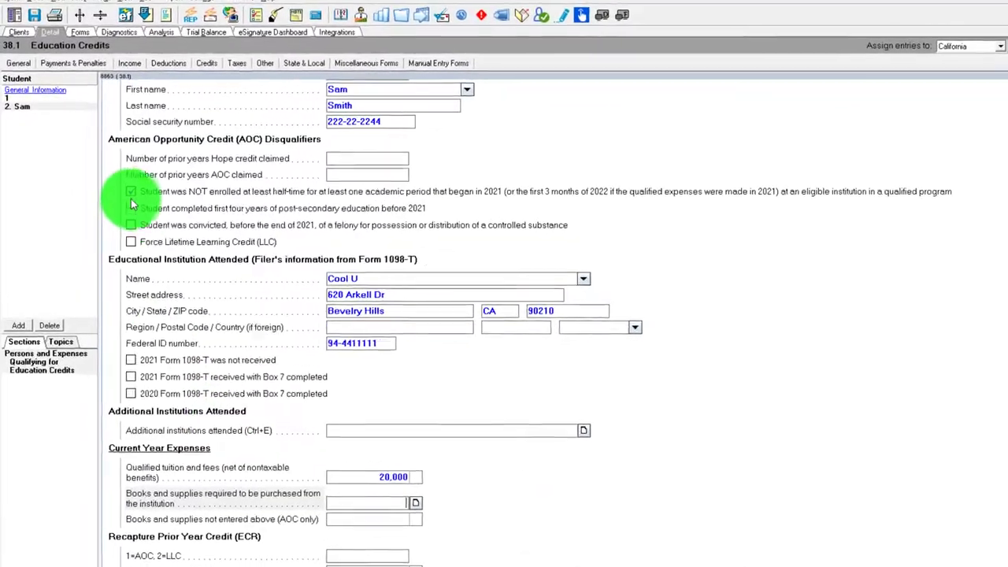
{"action": "left_click", "coordinate": [36, 99]}
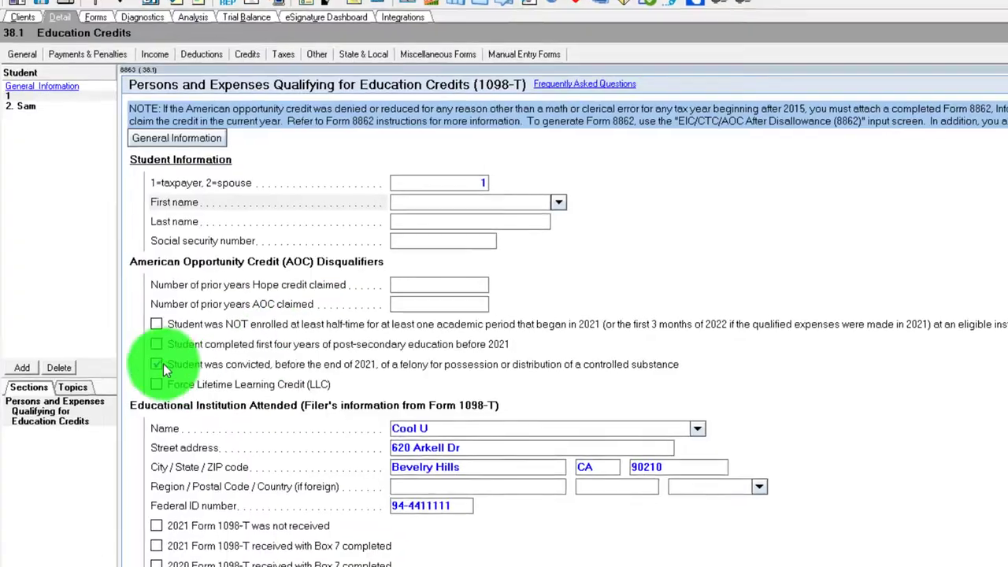
{"action": "left_click", "coordinate": [151, 355]}
{"action": "left_click", "coordinate": [98, 15]}
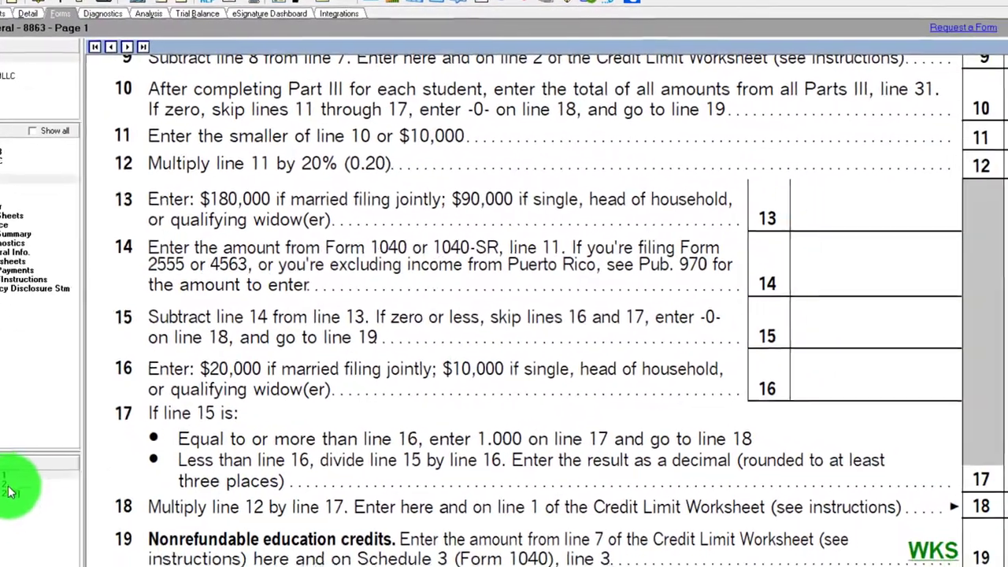
Check lines 23 through 31 on the Form 8863 page 2 copies for the taxpayer and the dependent student.
{"action": "left_click", "coordinate": [16, 505]}
{"action": "scroll", "coordinate": [370, 387], "scroll_direction": "down", "scroll_amount": 5}
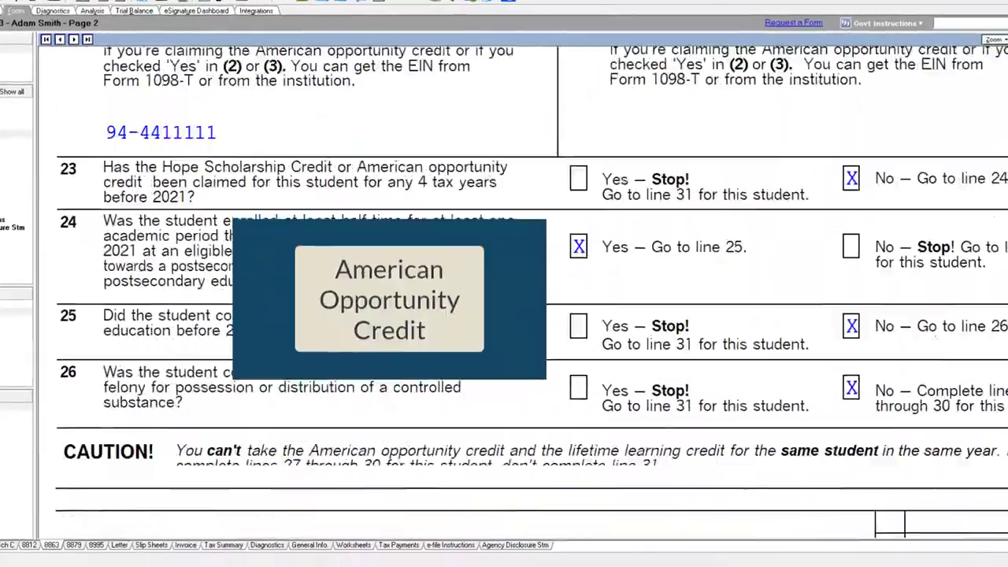
{"action": "scroll", "coordinate": [304, 338], "scroll_direction": "down", "scroll_amount": 3}
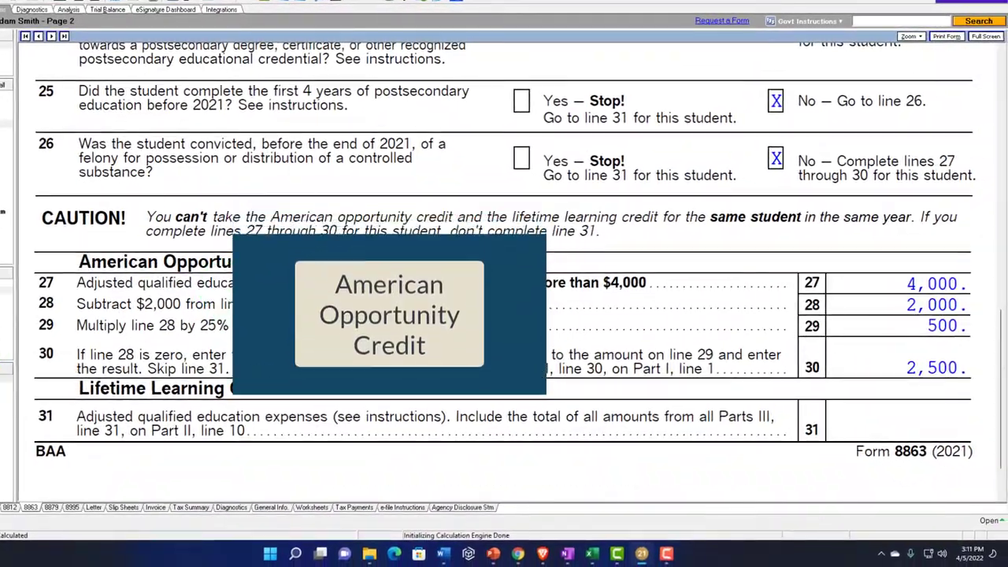
{"action": "scroll", "coordinate": [412, 326], "scroll_direction": "down", "scroll_amount": 10}
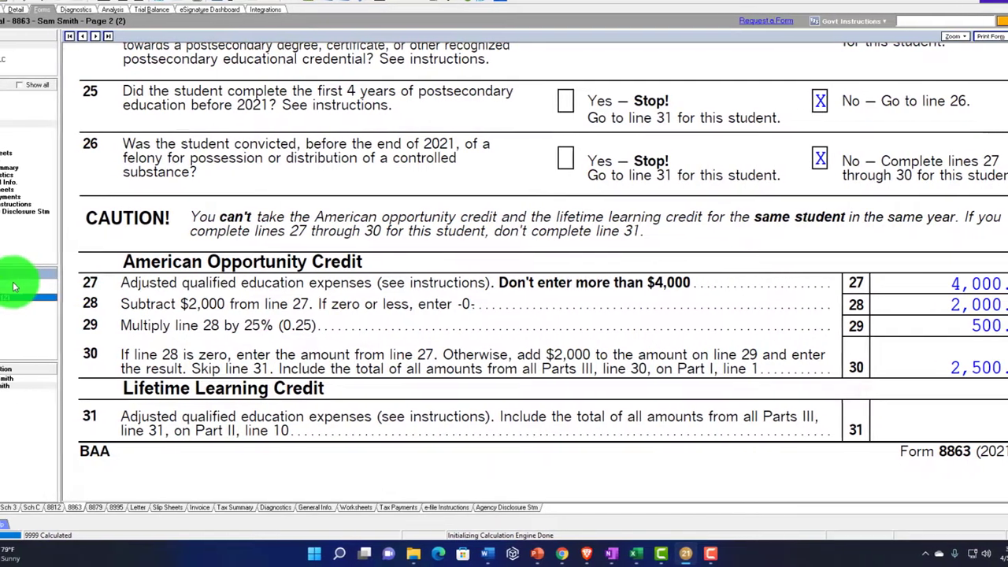
Review the refundable and nonrefundable credit amounts on page 1 of Form 8863 with both students qualifying for the AOC.
{"action": "left_click", "coordinate": [13, 287]}
{"action": "scroll", "coordinate": [354, 315], "scroll_direction": "down", "scroll_amount": 5}
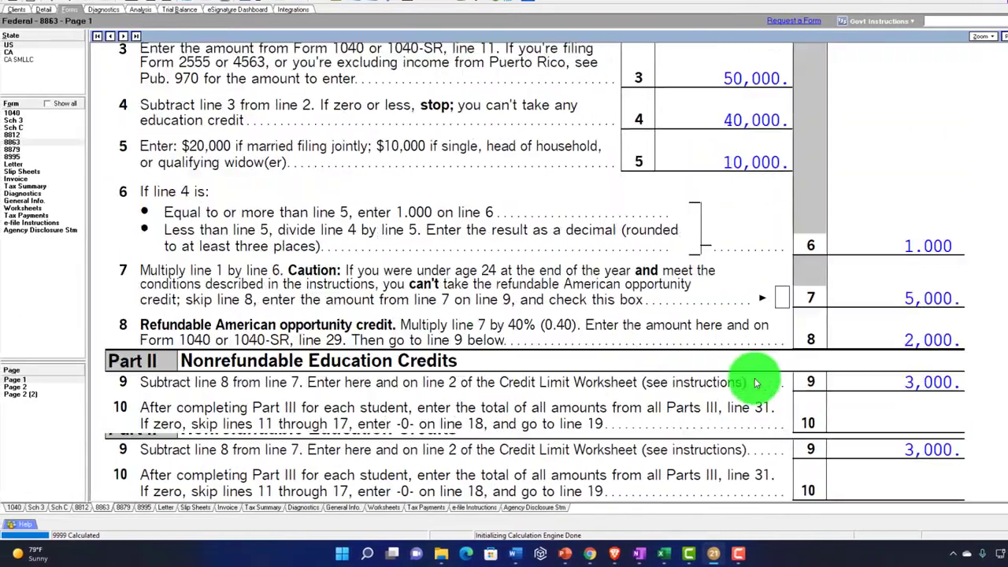
{"action": "scroll", "coordinate": [873, 329], "scroll_direction": "down", "scroll_amount": 8}
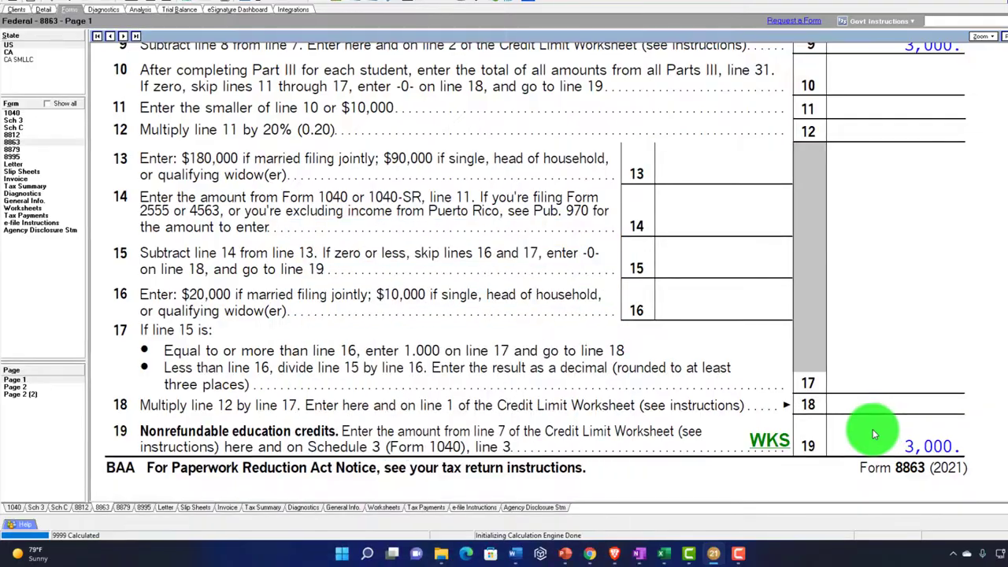
{"action": "scroll", "coordinate": [872, 429], "scroll_direction": "up", "scroll_amount": 3}
{"action": "scroll", "coordinate": [870, 437], "scroll_direction": "up", "scroll_amount": 5}
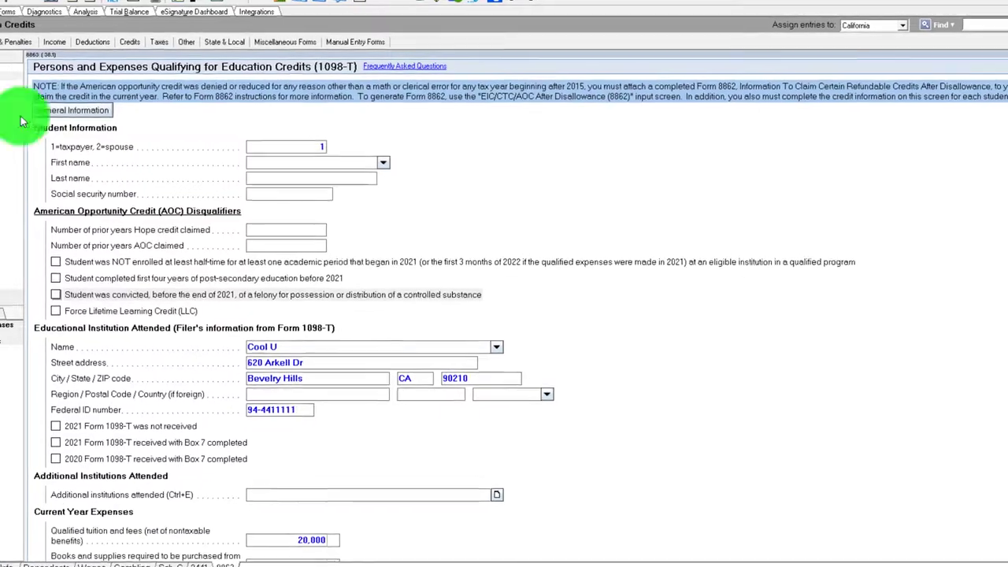
Mark the taxpayer student as not enrolled at least half-time for an academic period that began in 2021.
{"action": "scroll", "coordinate": [504, 267], "scroll_direction": "down", "scroll_amount": 5}
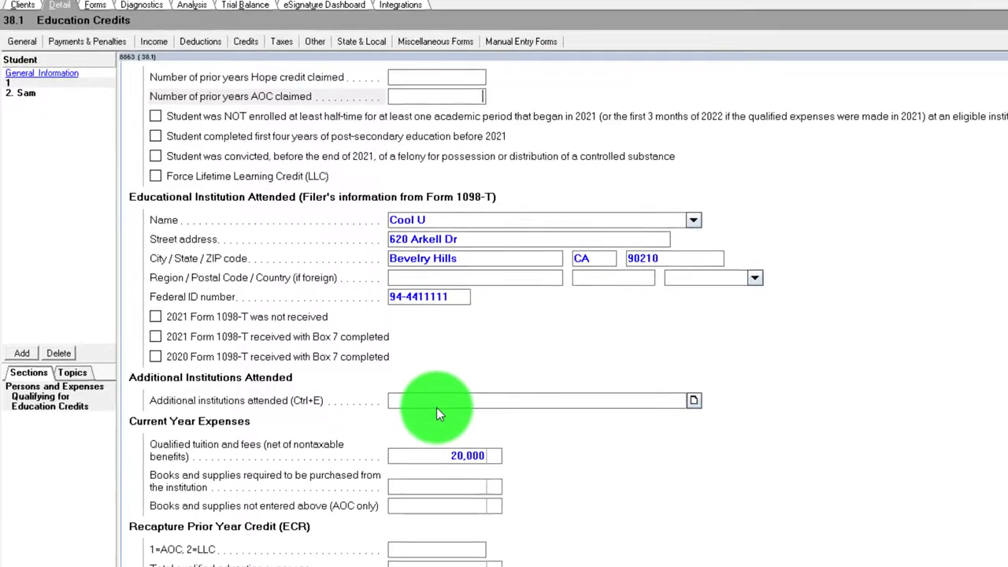
{"action": "scroll", "coordinate": [446, 409], "scroll_direction": "up", "scroll_amount": 3}
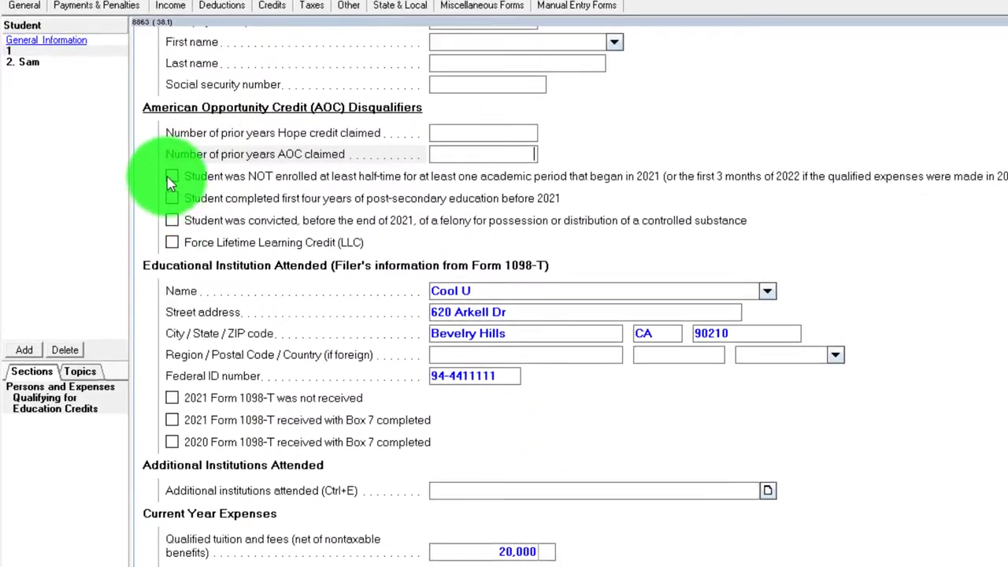
{"action": "left_click", "coordinate": [171, 177]}
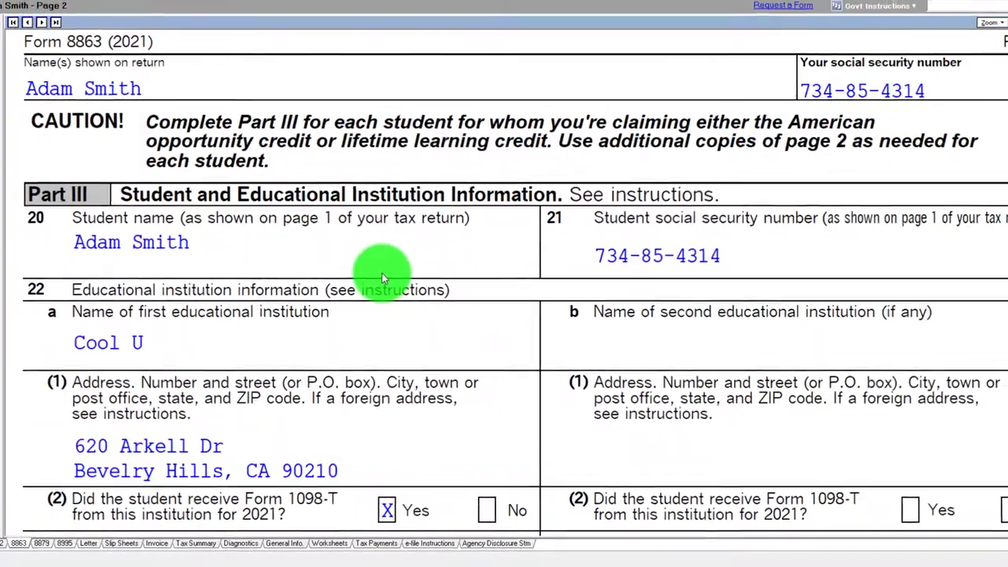
Review both students' Part III entries on the page 2 copies of Form 8863.
{"action": "scroll", "coordinate": [382, 272], "scroll_direction": "down", "scroll_amount": 12}
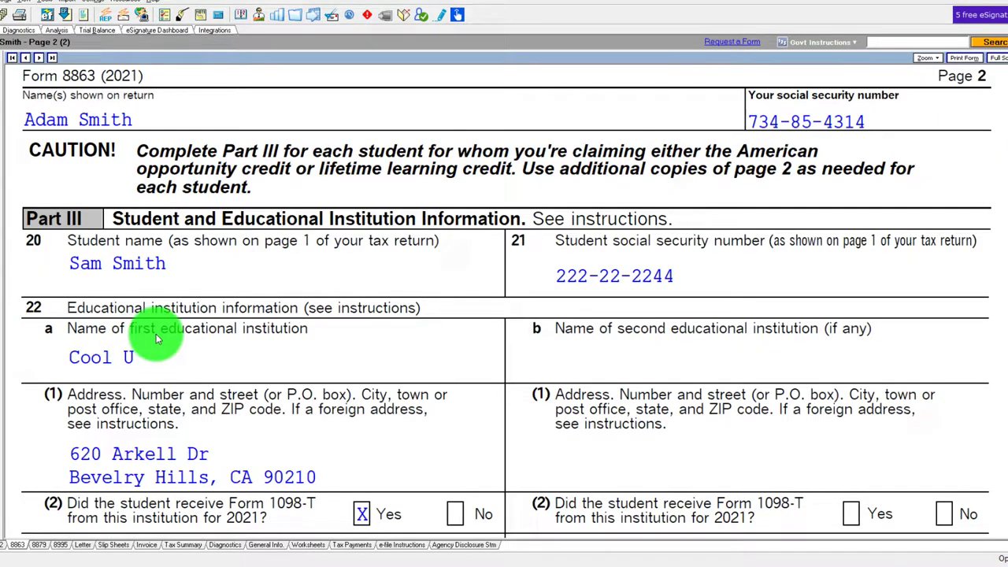
{"action": "scroll", "coordinate": [156, 334], "scroll_direction": "down", "scroll_amount": 10}
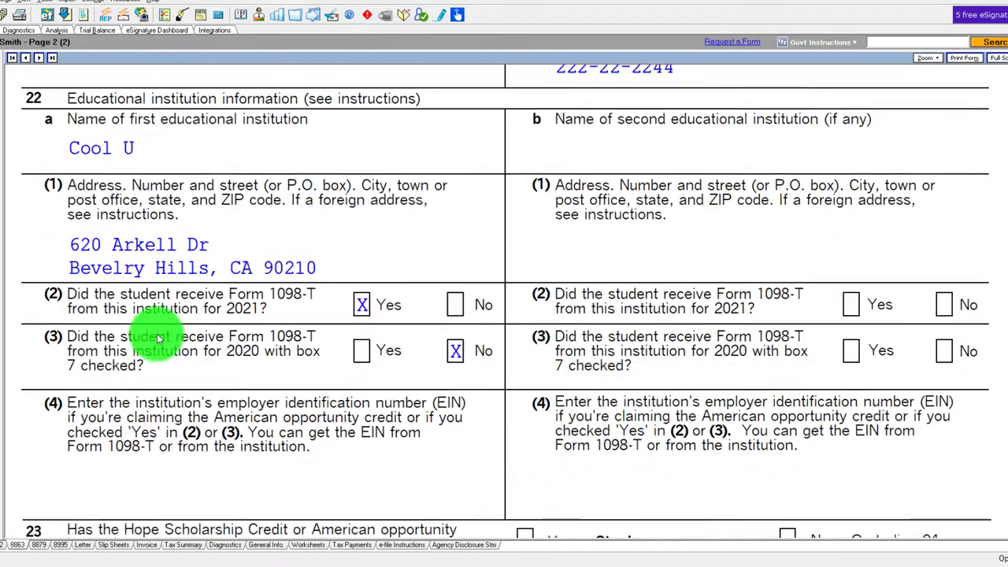
{"action": "scroll", "coordinate": [161, 340], "scroll_direction": "down", "scroll_amount": 2}
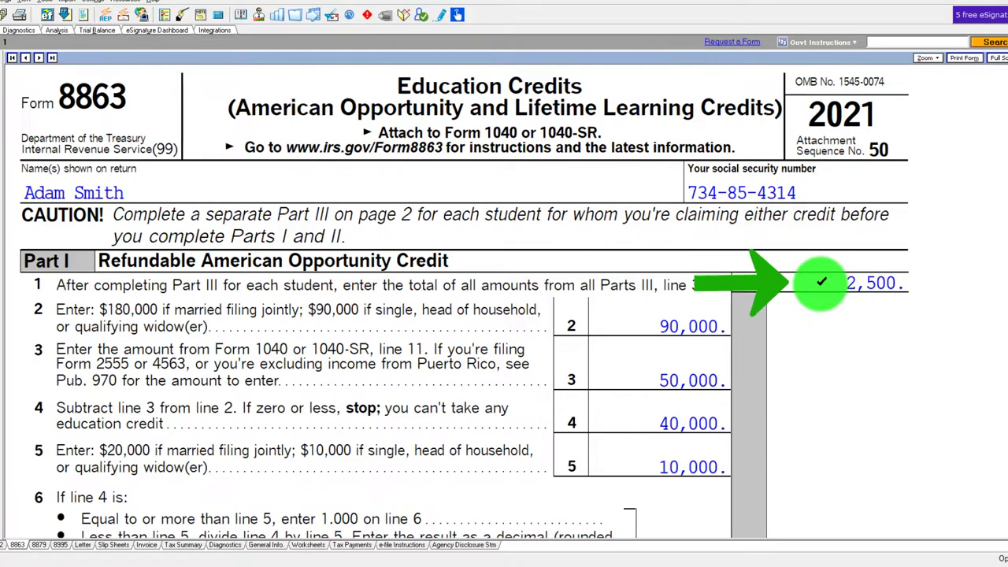
Review lines 1 through 19 on page 1 of Form 8863 with the taxpayer student disqualified from the AOC.
{"action": "scroll", "coordinate": [821, 282], "scroll_direction": "down", "scroll_amount": 2}
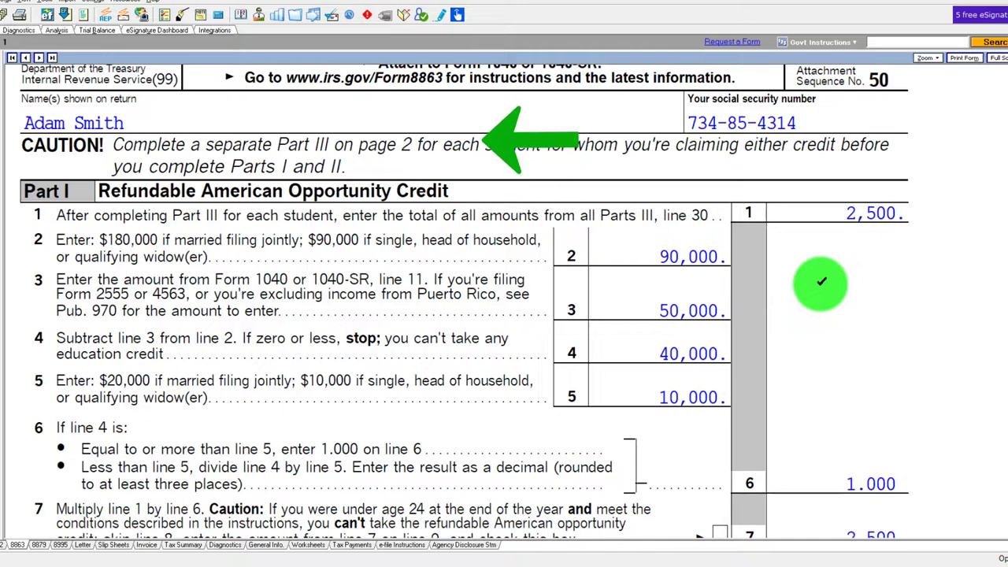
{"action": "scroll", "coordinate": [822, 289], "scroll_direction": "down", "scroll_amount": 4}
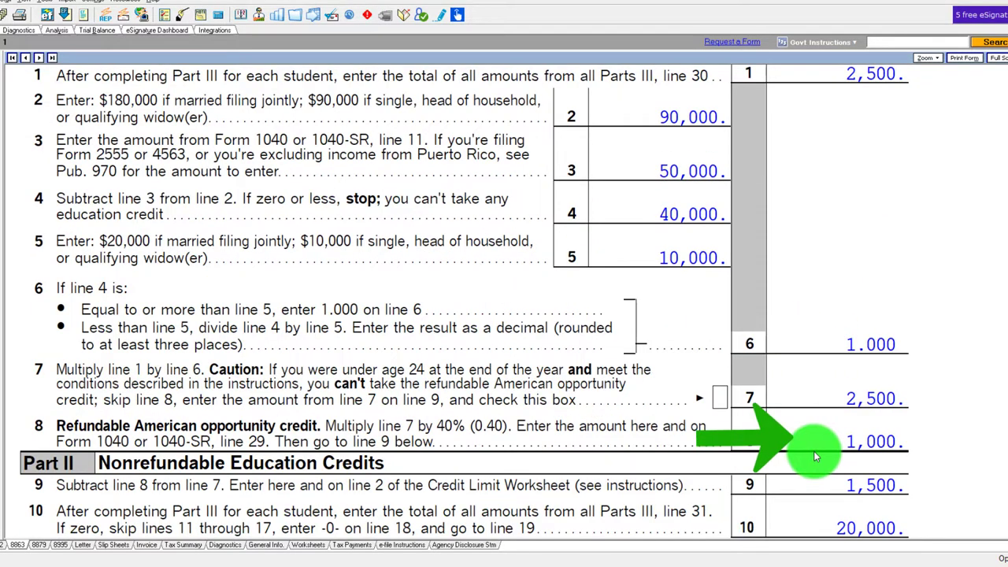
{"action": "scroll", "coordinate": [814, 445], "scroll_direction": "down", "scroll_amount": 4}
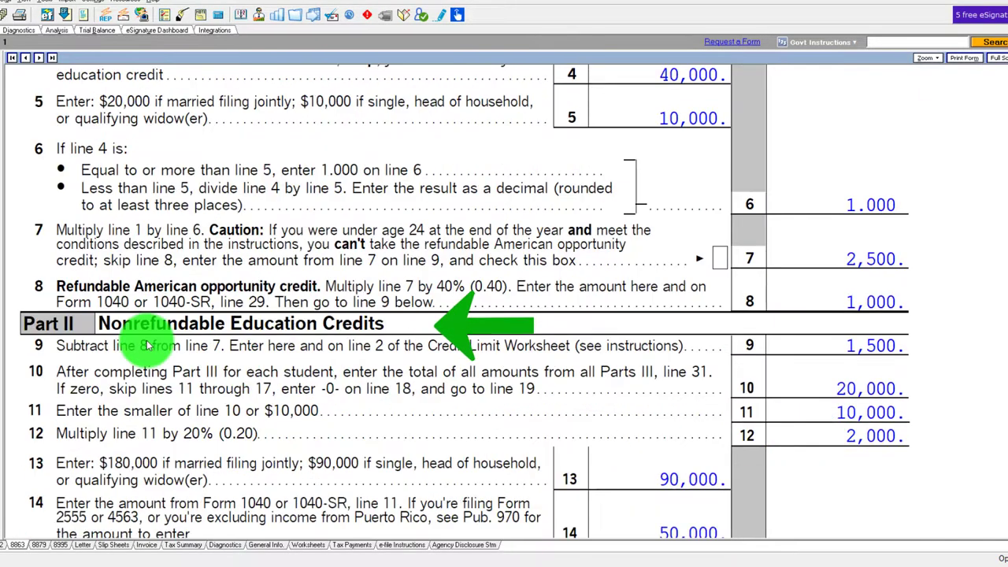
{"action": "scroll", "coordinate": [629, 322], "scroll_direction": "down", "scroll_amount": 2}
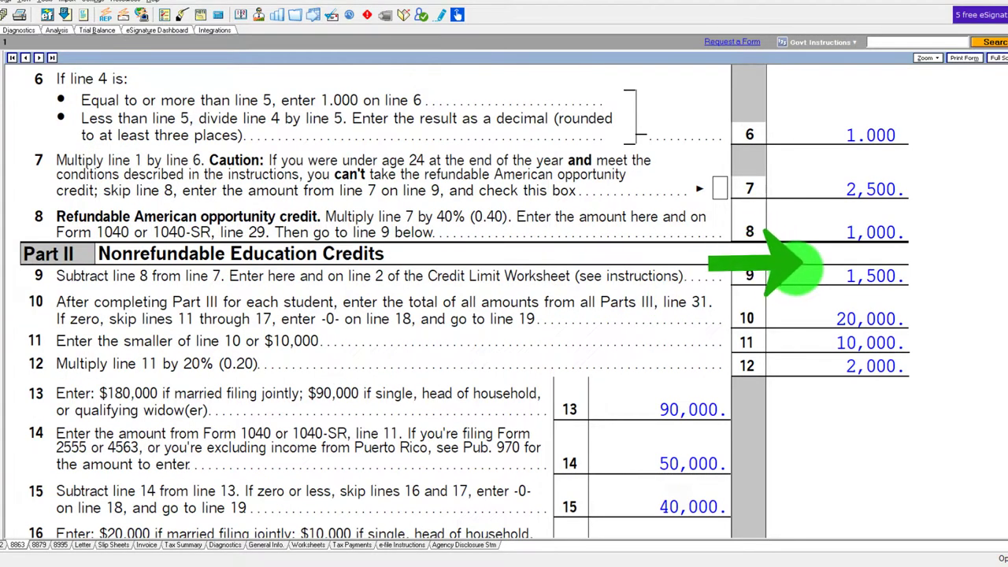
{"action": "scroll", "coordinate": [797, 267], "scroll_direction": "down", "scroll_amount": 2}
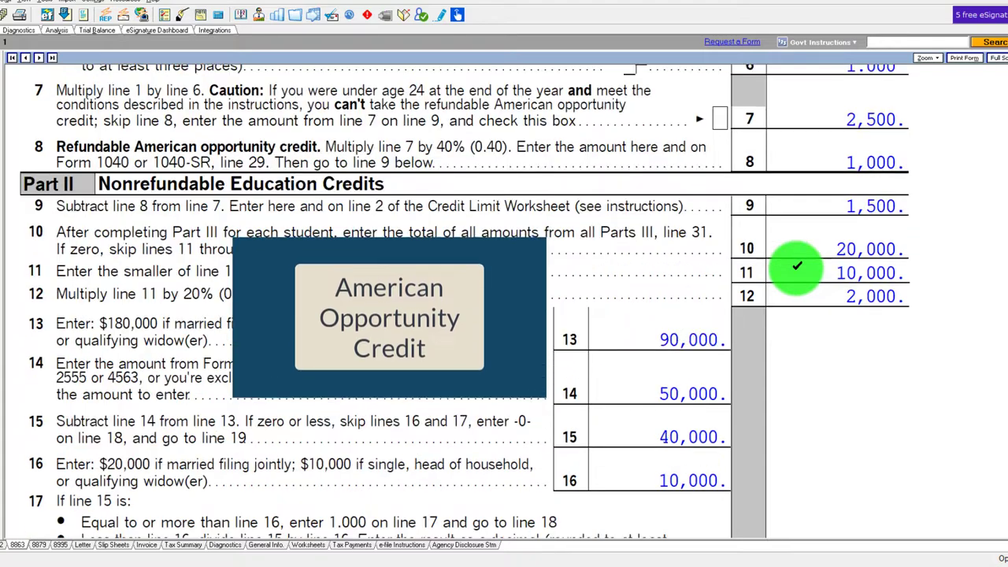
{"action": "scroll", "coordinate": [795, 268], "scroll_direction": "down", "scroll_amount": 4}
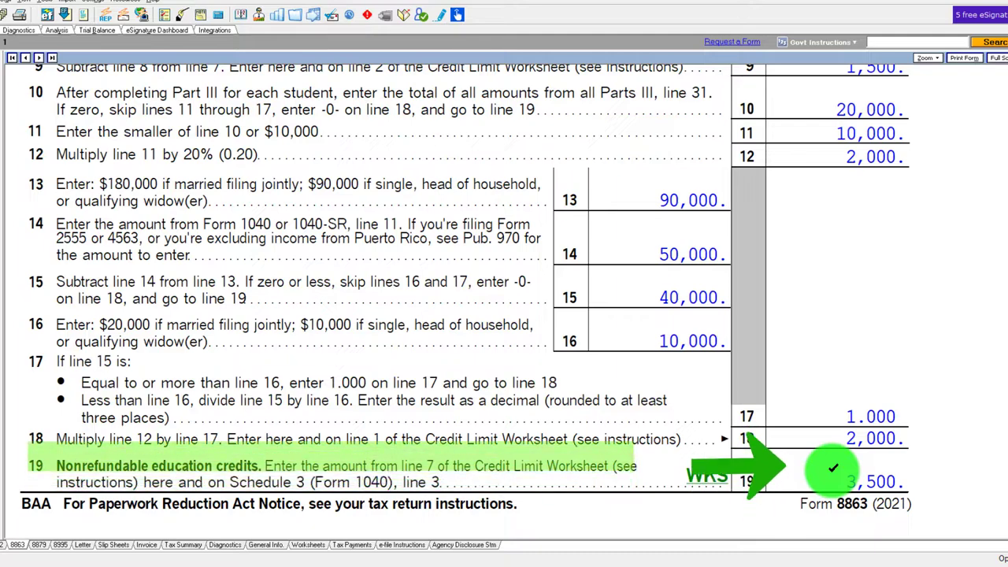
{"action": "scroll", "coordinate": [833, 471], "scroll_direction": "up", "scroll_amount": 4}
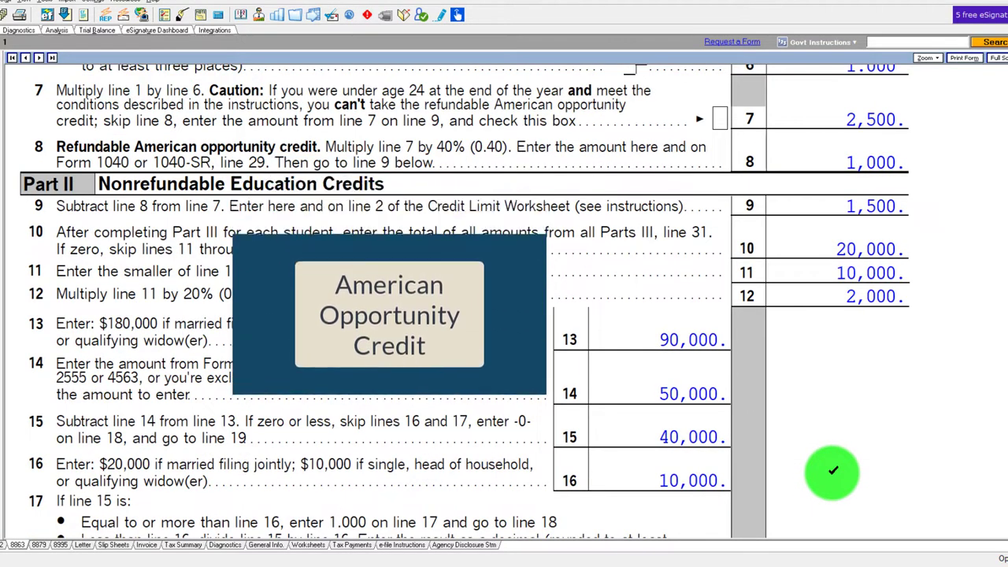
{"action": "scroll", "coordinate": [832, 472], "scroll_direction": "down", "scroll_amount": 2}
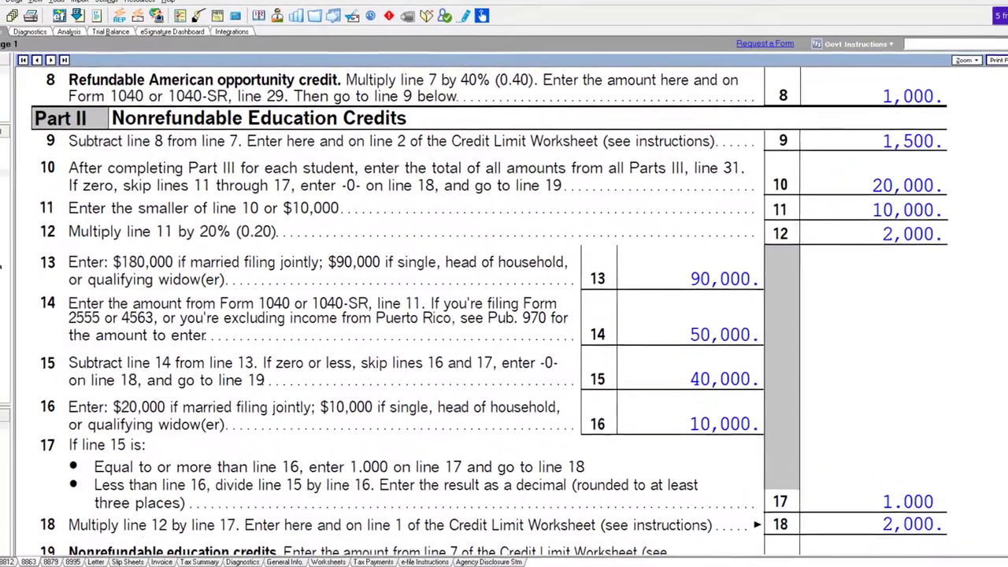
For the daughter dependent, set Earned Income Credit to When applicable, stop suppressing the child tax credit and clear Dependent Not Claimed Each Year.
{"action": "left_click", "coordinate": [1, 89]}
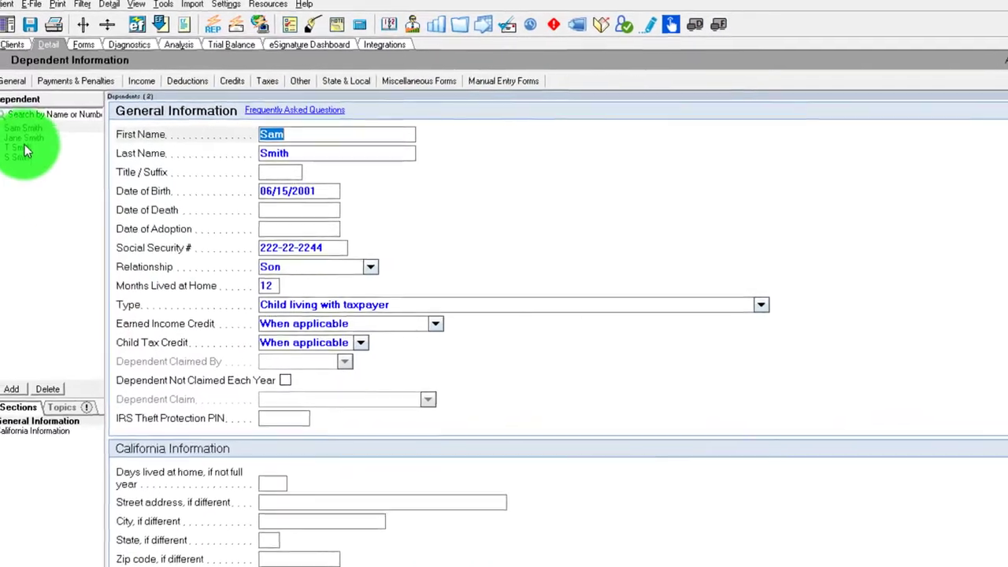
{"action": "left_click", "coordinate": [26, 138]}
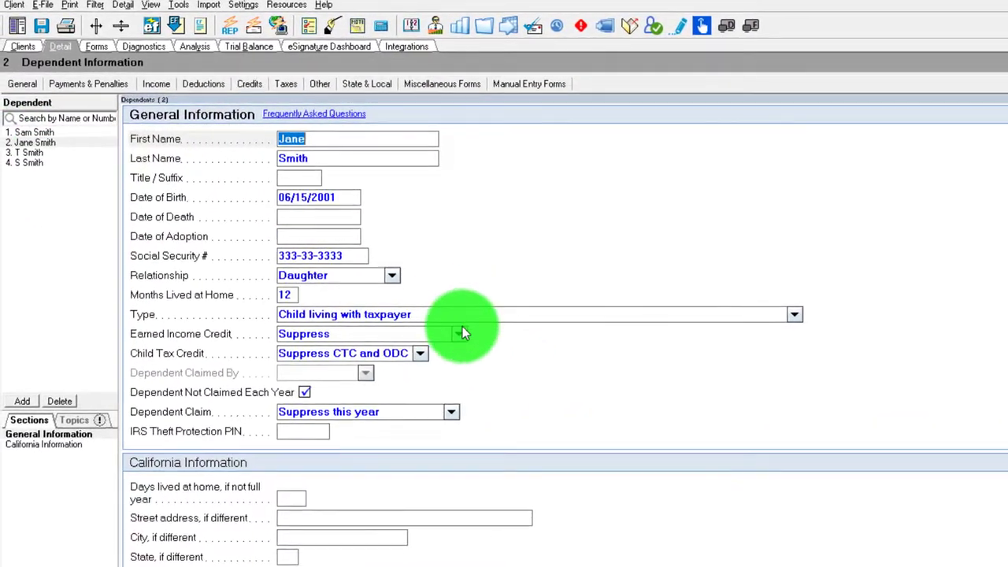
{"action": "left_click", "coordinate": [461, 333]}
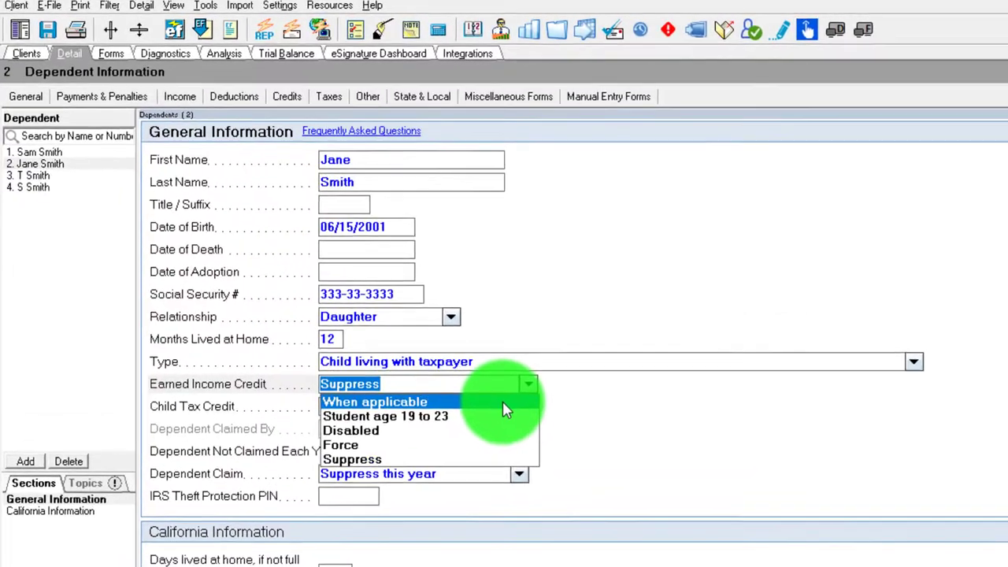
{"action": "left_click", "coordinate": [508, 403]}
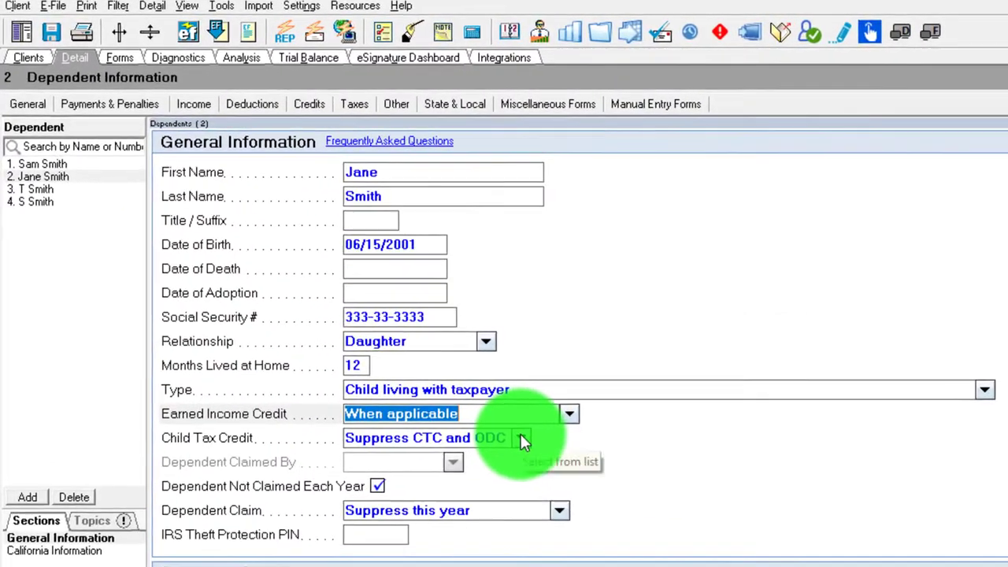
{"action": "left_click", "coordinate": [522, 438]}
{"action": "left_click", "coordinate": [509, 458]}
{"action": "left_click", "coordinate": [379, 487]}
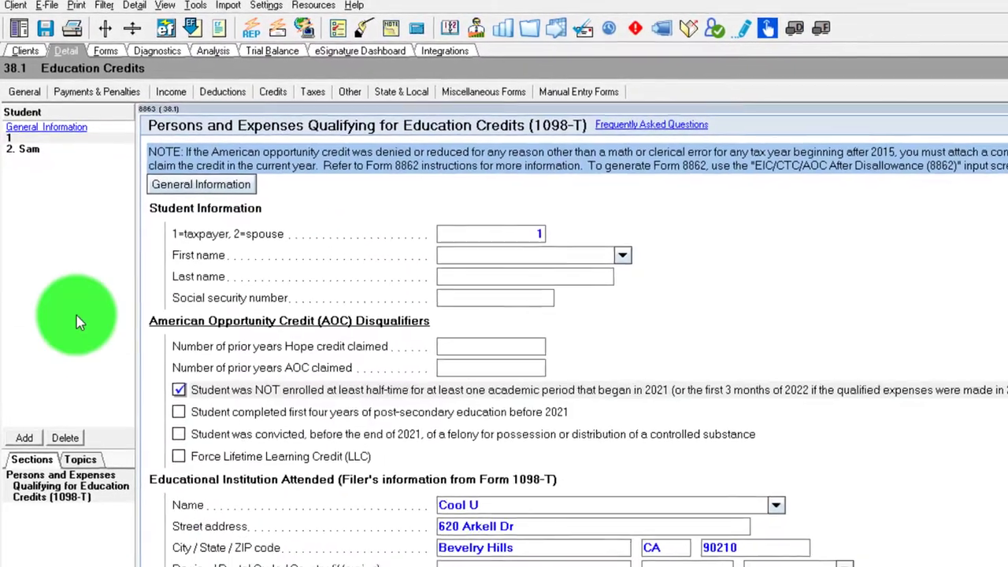
Add a third student to the education credits input and select the daughter dependent as the student.
{"action": "left_click", "coordinate": [24, 438]}
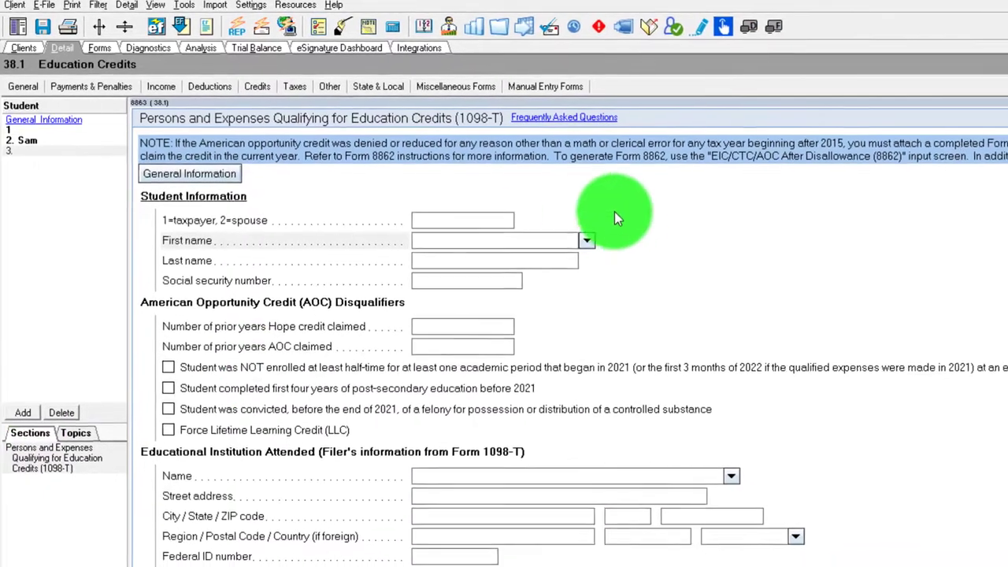
{"action": "left_click", "coordinate": [586, 240]}
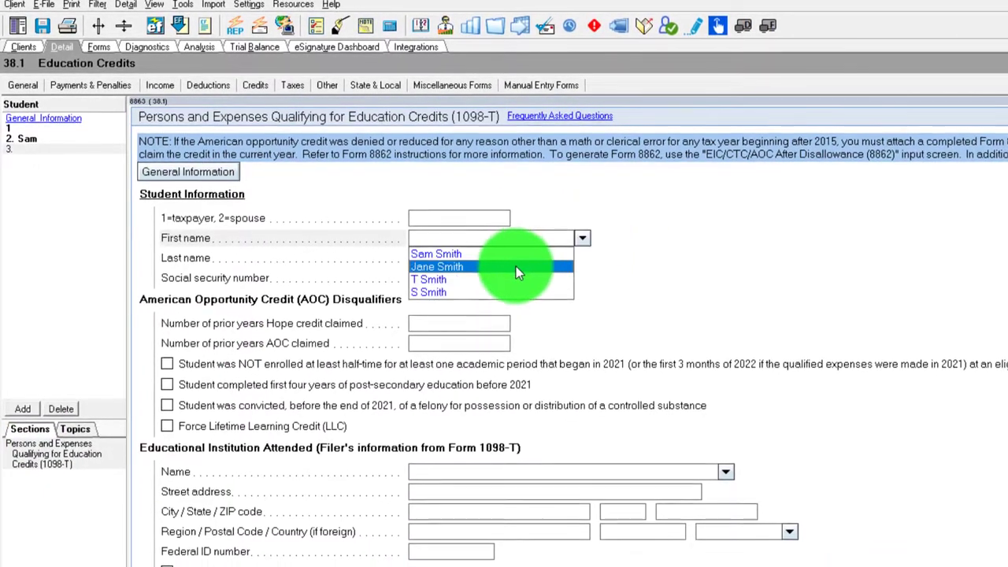
{"action": "left_click", "coordinate": [516, 267]}
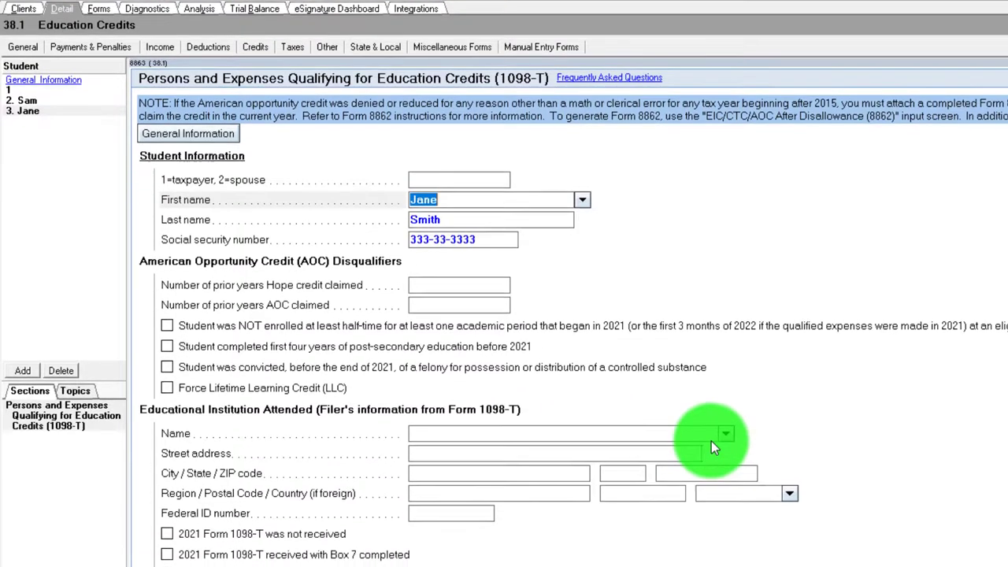
Choose Cool U as the third student's educational institution and enter 20,000 of qualified tuition and fees.
{"action": "left_click", "coordinate": [725, 434]}
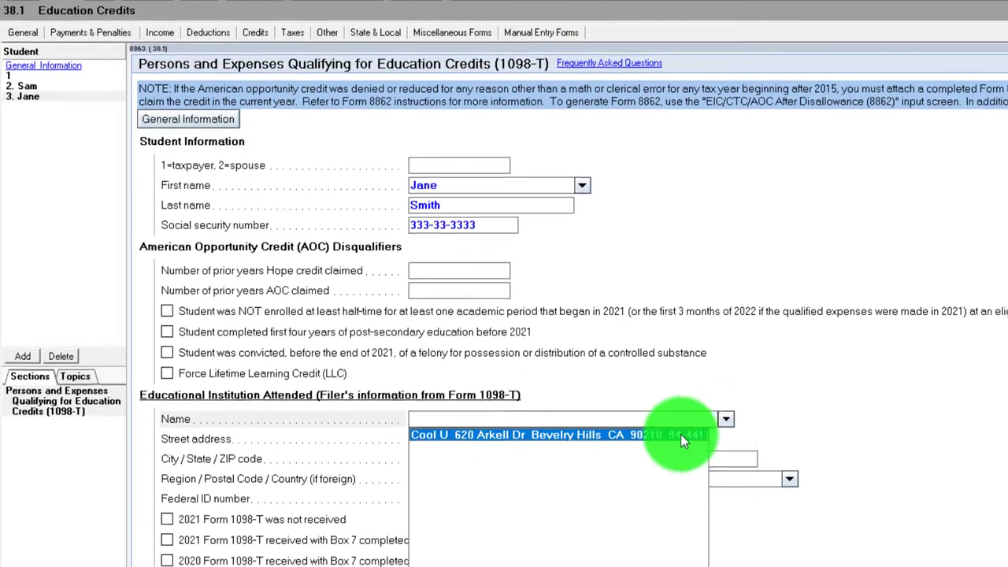
{"action": "scroll", "coordinate": [951, 429], "scroll_direction": "down", "scroll_amount": 3}
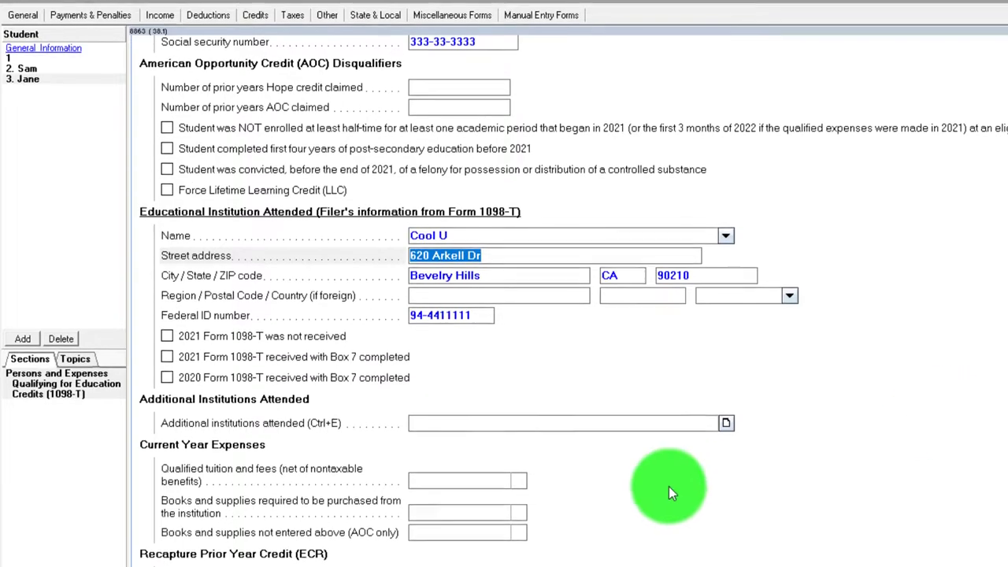
{"action": "left_click", "coordinate": [492, 496]}
{"action": "type", "text": "20000"}
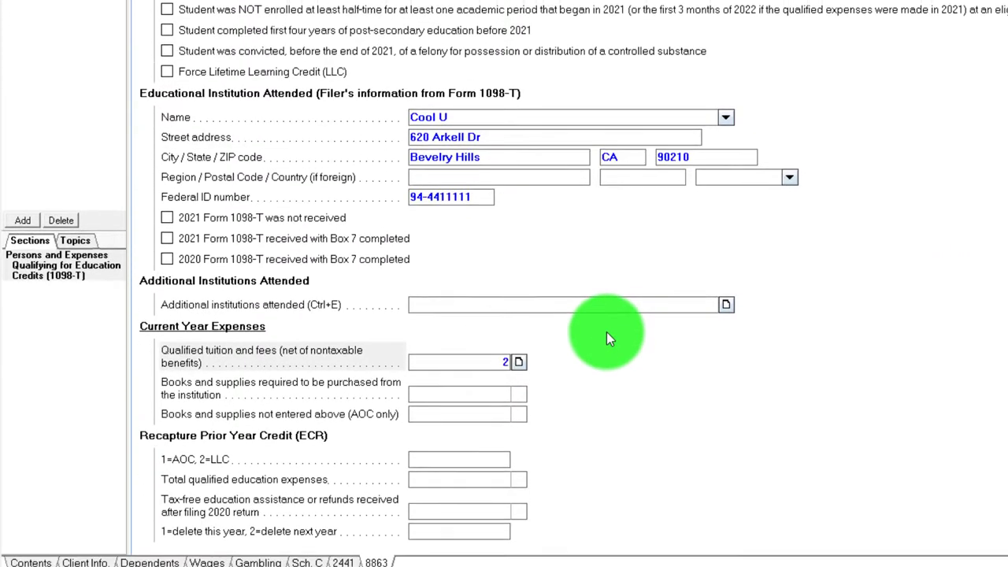
{"action": "key", "text": "Tab"}
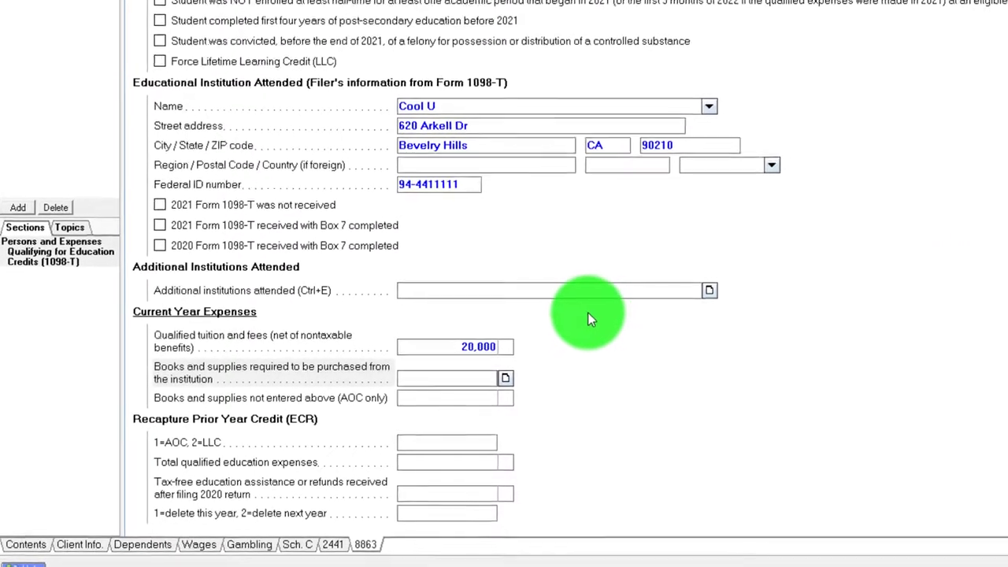
Examine Part III on the Form 8863 page 2 copies for the taxpayer and both dependent students.
{"action": "key", "text": "F3"}
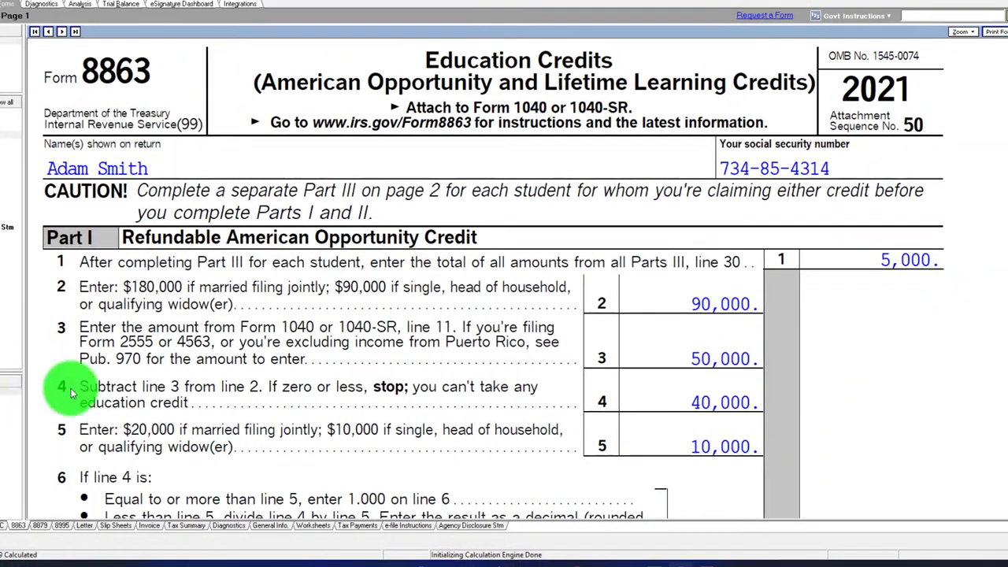
{"action": "key", "text": "Page_Down"}
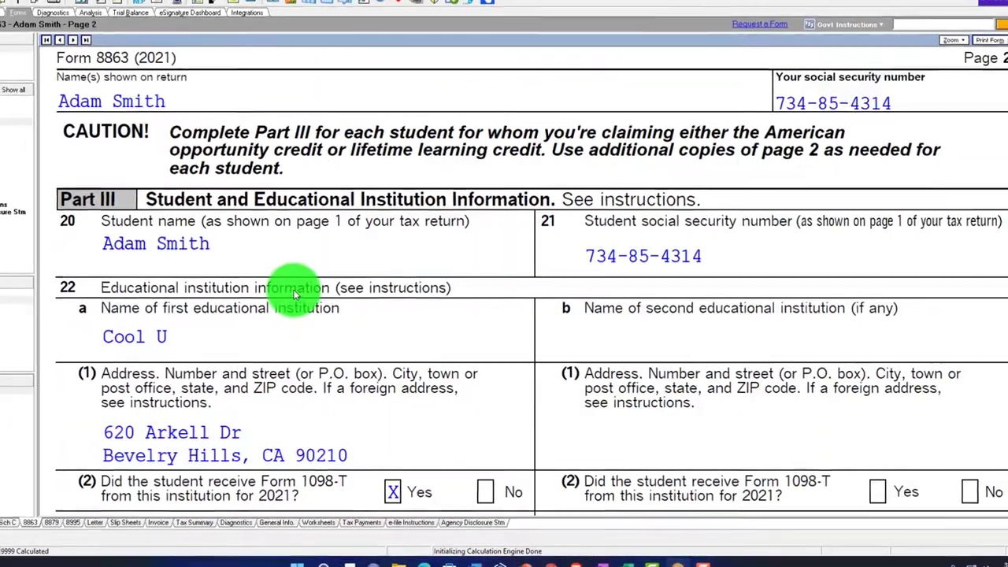
{"action": "scroll", "coordinate": [298, 295], "scroll_direction": "down", "scroll_amount": 10}
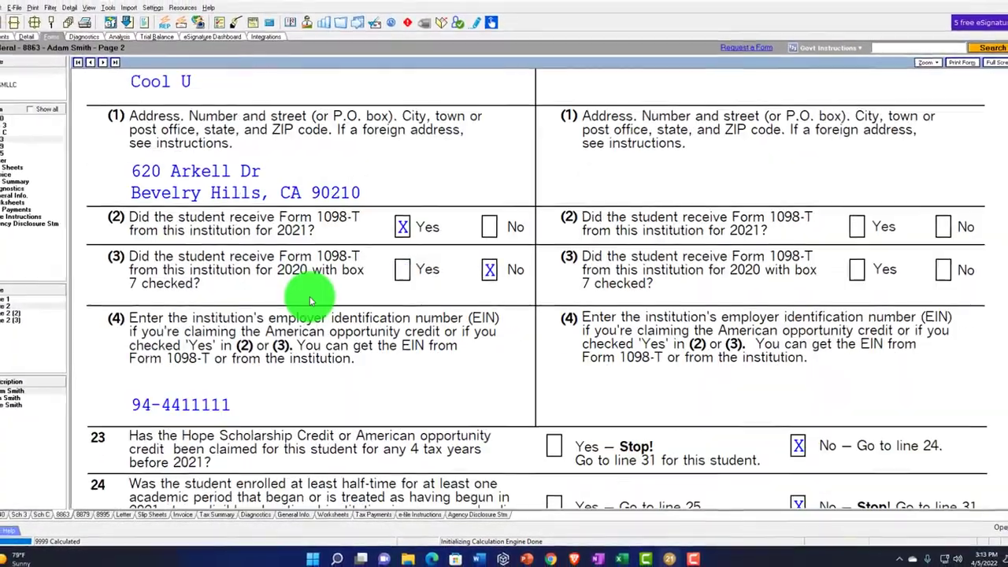
{"action": "scroll", "coordinate": [313, 303], "scroll_direction": "down", "scroll_amount": 5}
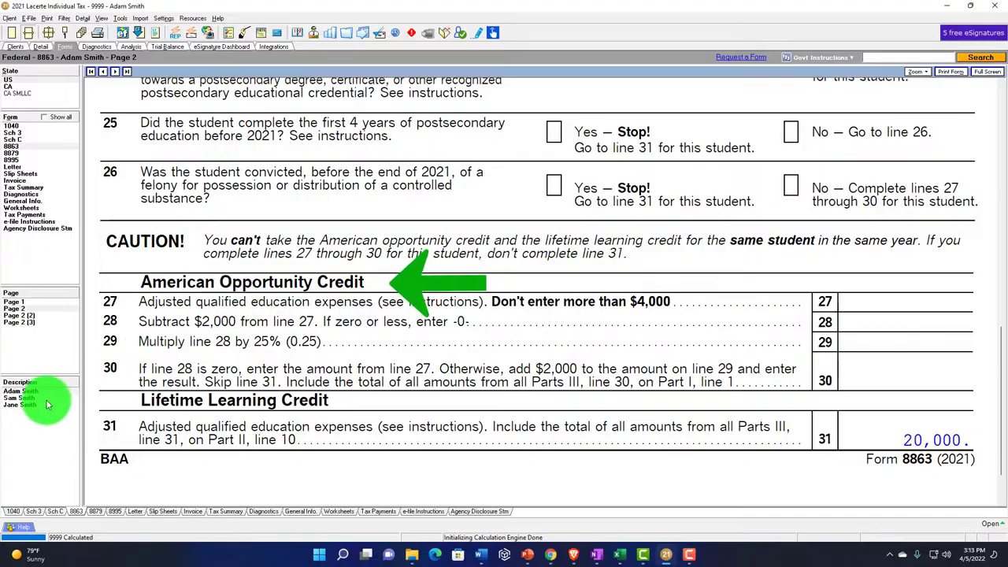
{"action": "left_click", "coordinate": [45, 400]}
{"action": "scroll", "coordinate": [241, 360], "scroll_direction": "down", "scroll_amount": 10}
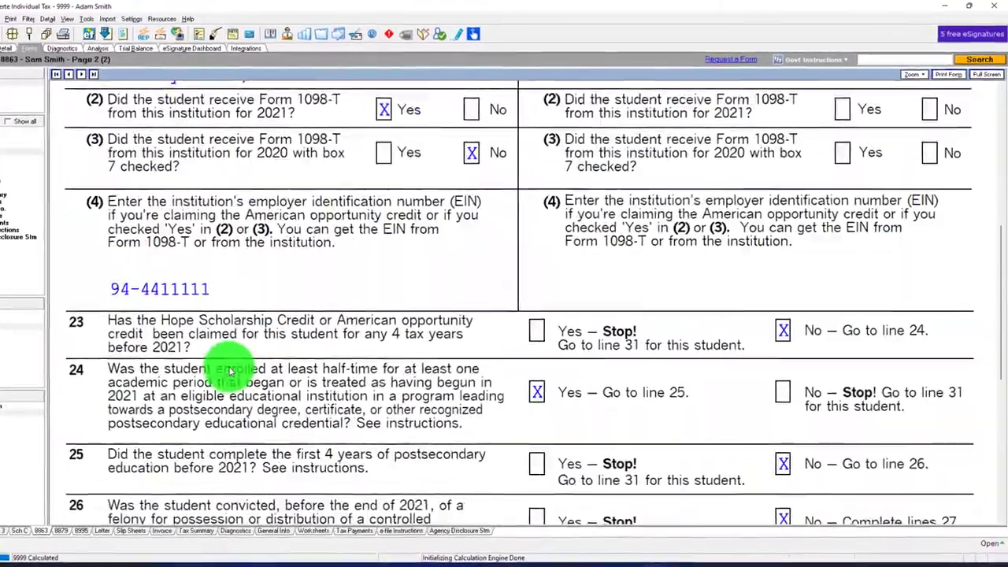
{"action": "scroll", "coordinate": [228, 371], "scroll_direction": "down", "scroll_amount": 5}
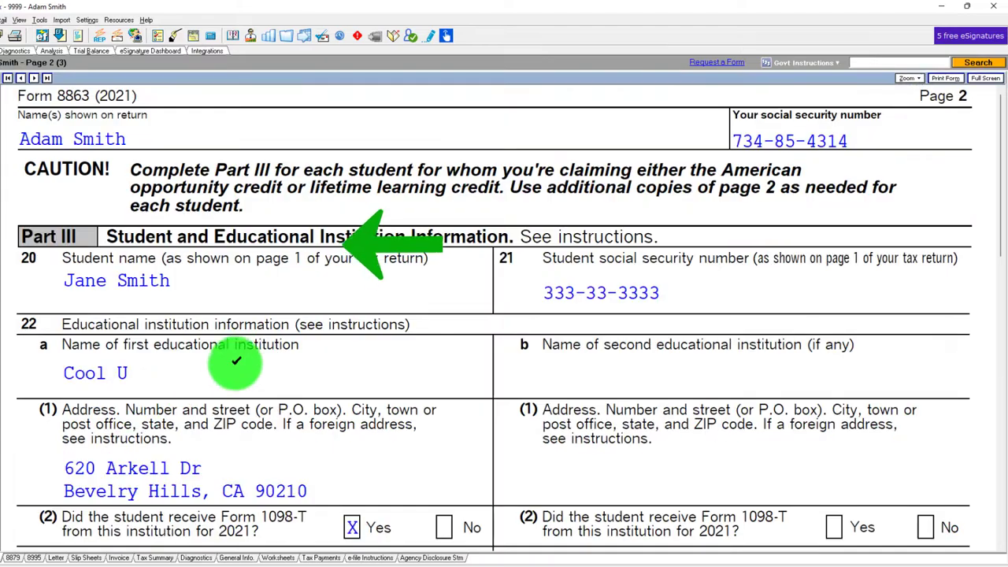
{"action": "scroll", "coordinate": [242, 359], "scroll_direction": "down", "scroll_amount": 10}
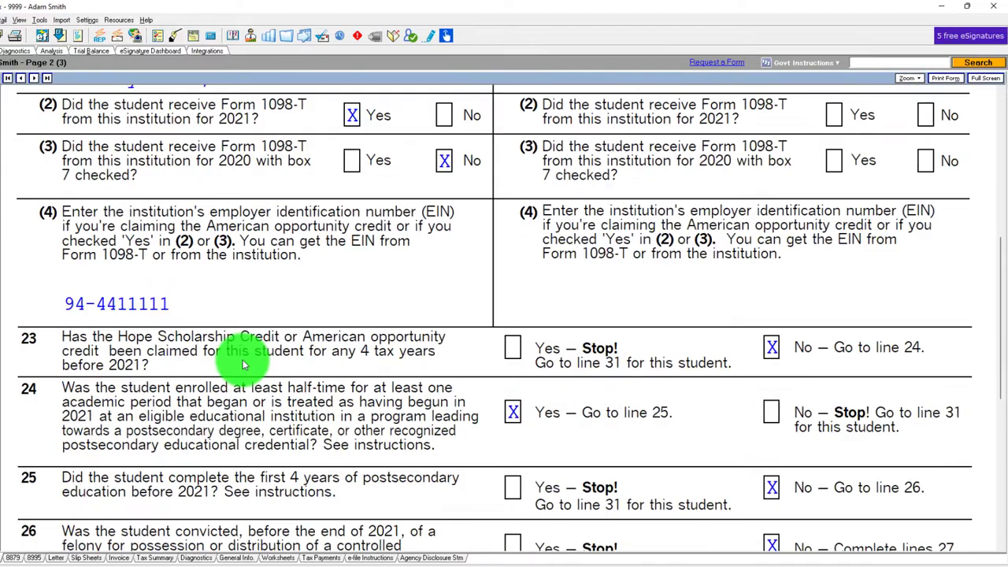
{"action": "scroll", "coordinate": [242, 364], "scroll_direction": "down", "scroll_amount": 4}
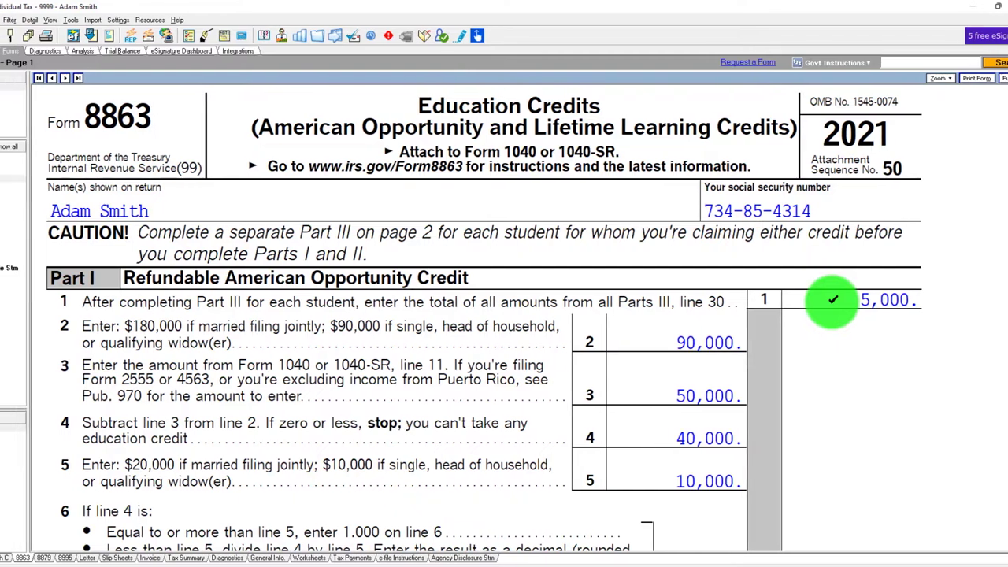
Check the refundable and nonrefundable credit lines on page 1 of Form 8863 with three students included.
{"action": "scroll", "coordinate": [833, 300], "scroll_direction": "down", "scroll_amount": 3}
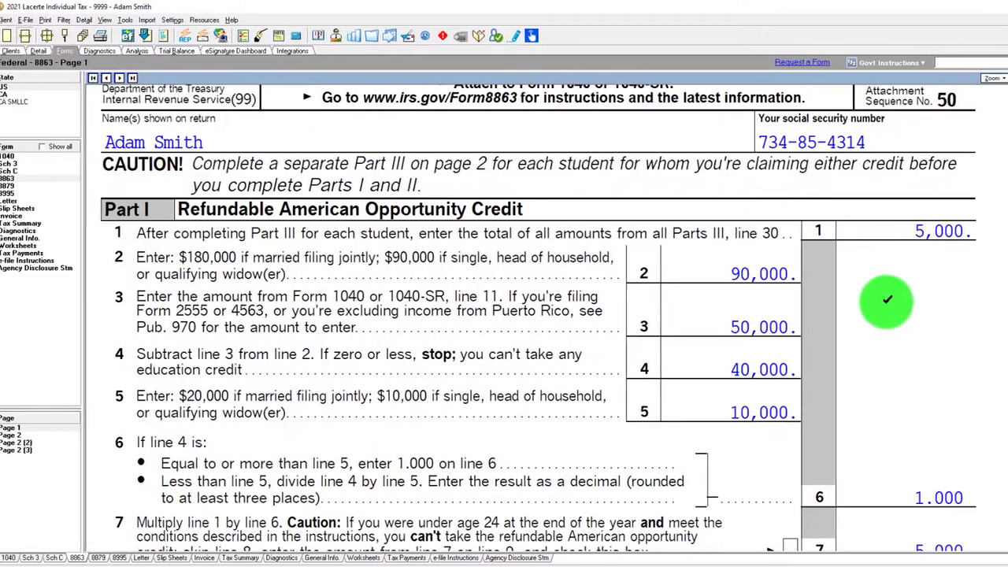
{"action": "scroll", "coordinate": [884, 302], "scroll_direction": "down", "scroll_amount": 6}
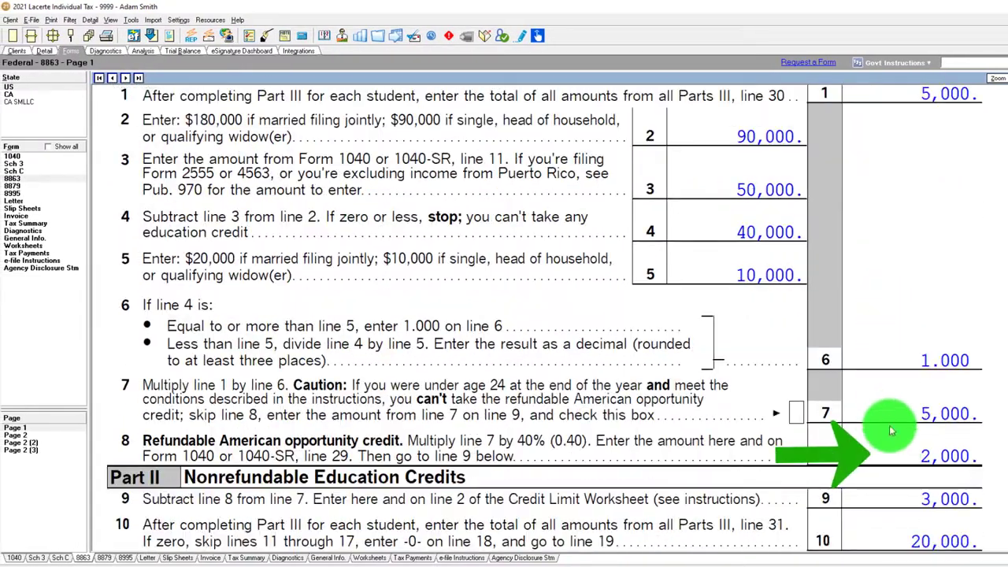
{"action": "scroll", "coordinate": [896, 457], "scroll_direction": "down", "scroll_amount": 9}
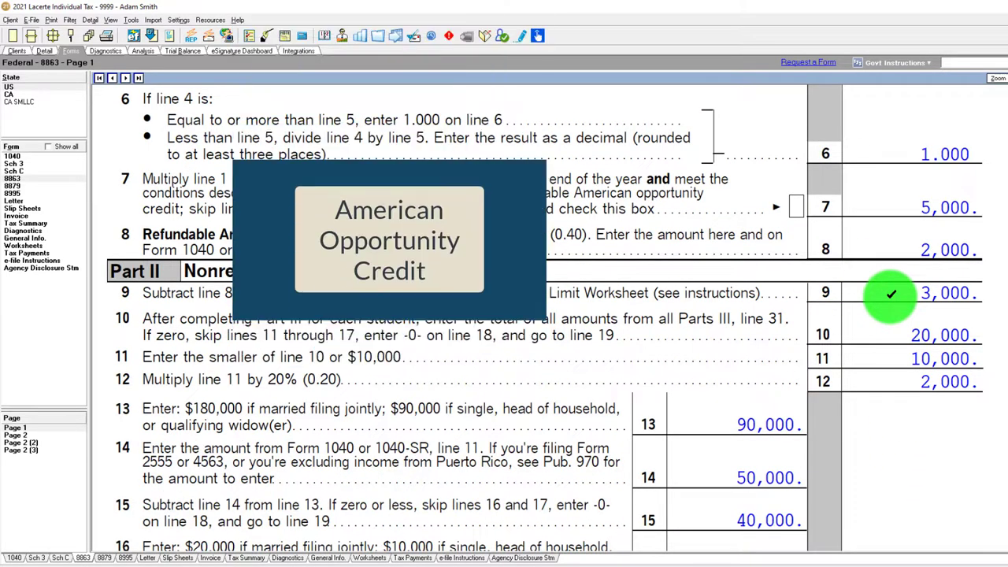
{"action": "scroll", "coordinate": [891, 294], "scroll_direction": "down", "scroll_amount": 3}
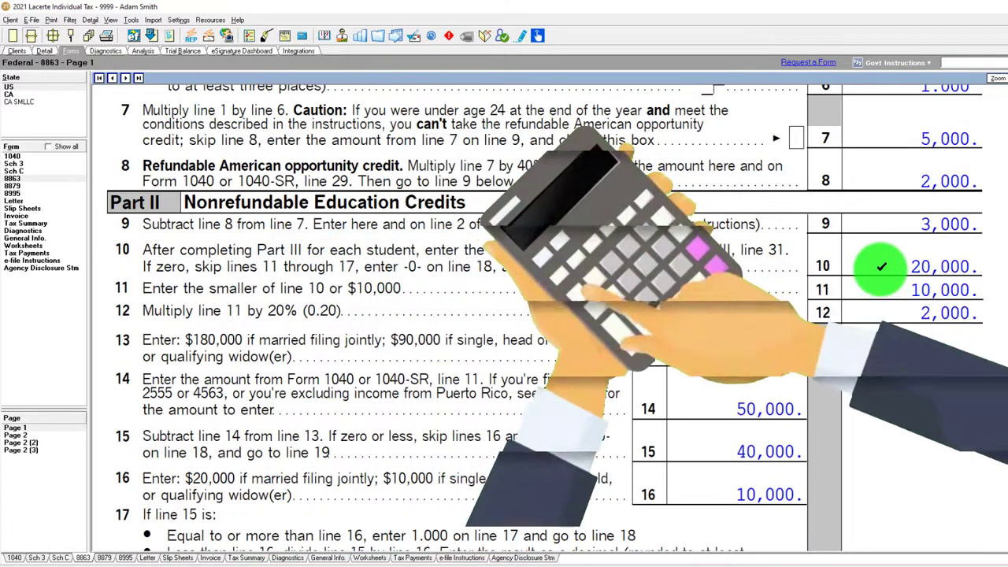
{"action": "scroll", "coordinate": [880, 266], "scroll_direction": "down", "scroll_amount": 3}
{"action": "scroll", "coordinate": [883, 303], "scroll_direction": "down", "scroll_amount": 3}
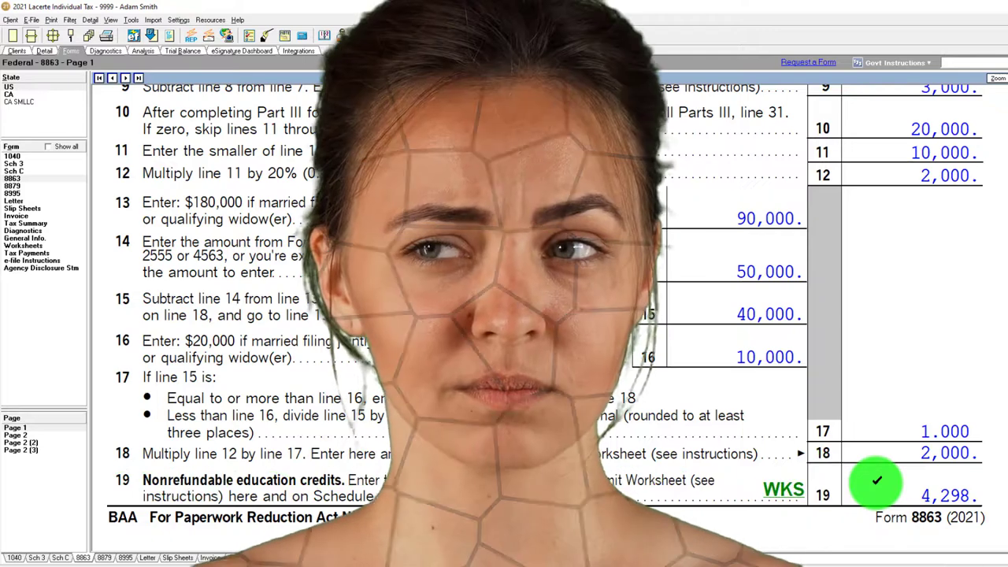
{"action": "scroll", "coordinate": [876, 482], "scroll_direction": "up", "scroll_amount": 12}
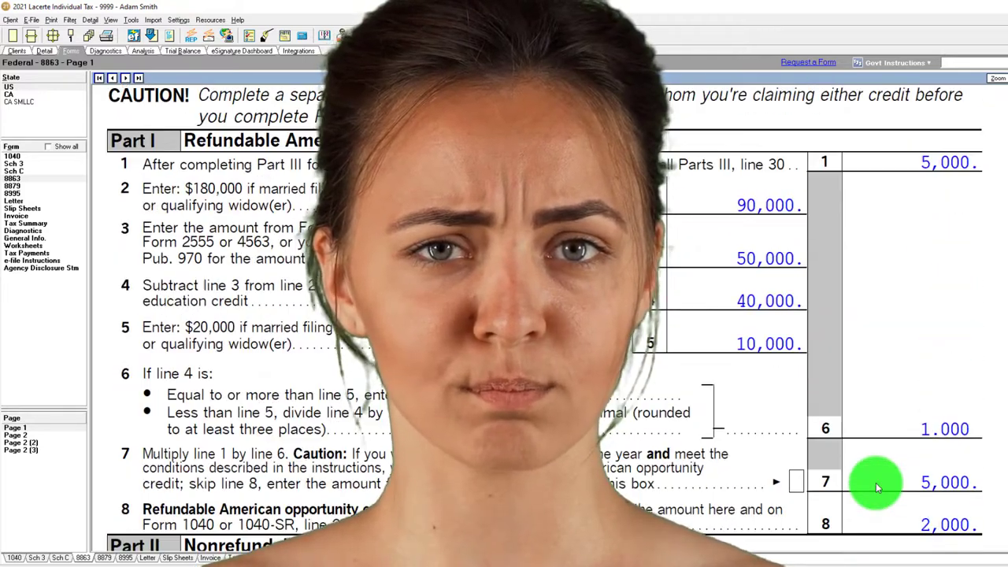